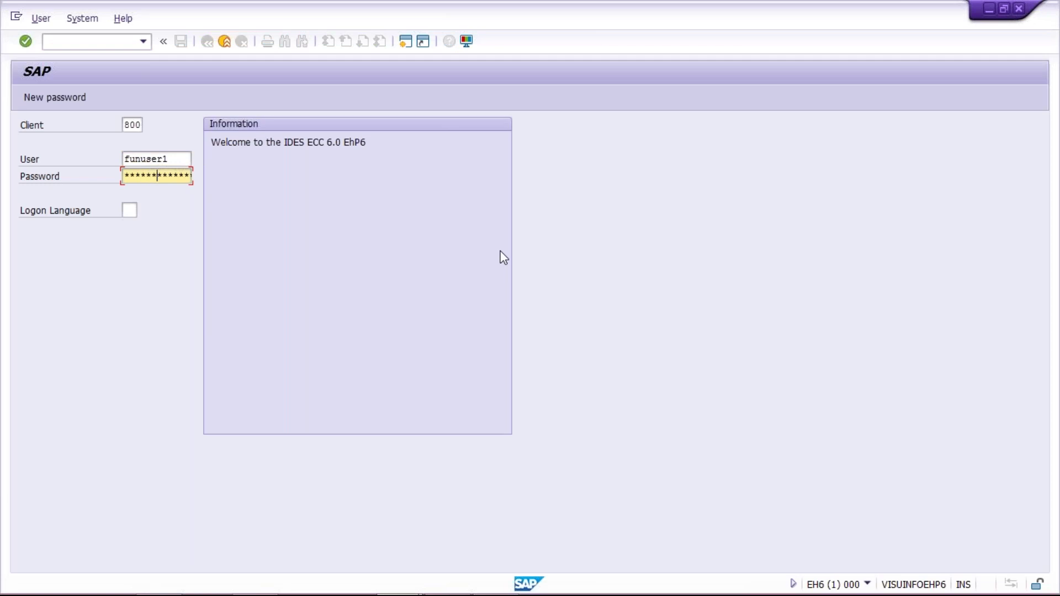
# - Log on to client 800 and open transaction FS00 for central G/L account maintenance
pyautogui.press('Return')
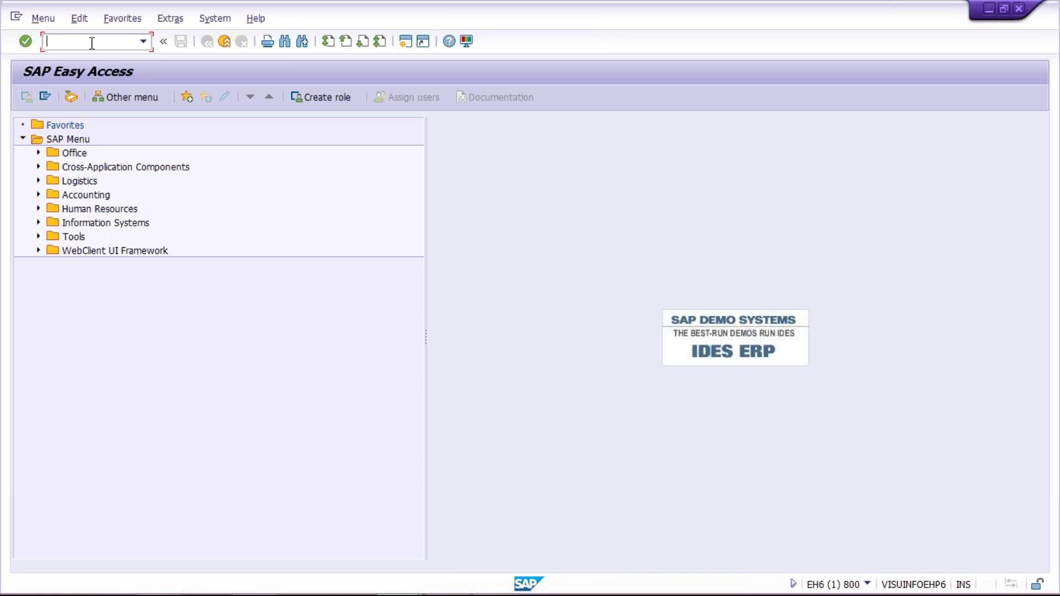
pyautogui.write('FS00')
pyautogui.press('Return')
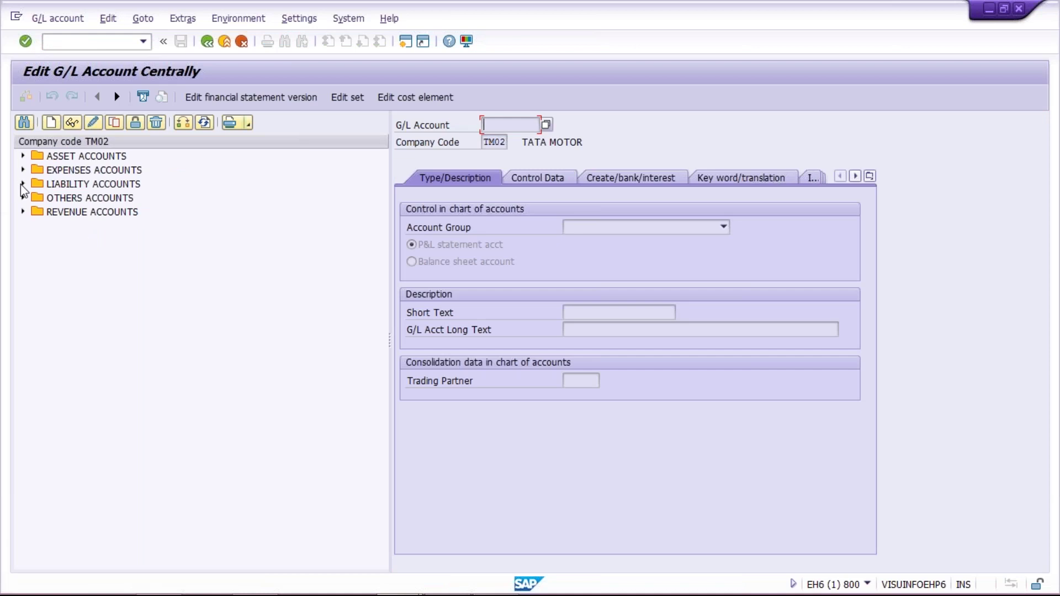
# - Create G/L account 2020 in company code TM02 as a balance sheet account in the LIABILITY ACCOUNTS group
pyautogui.click(22, 185)
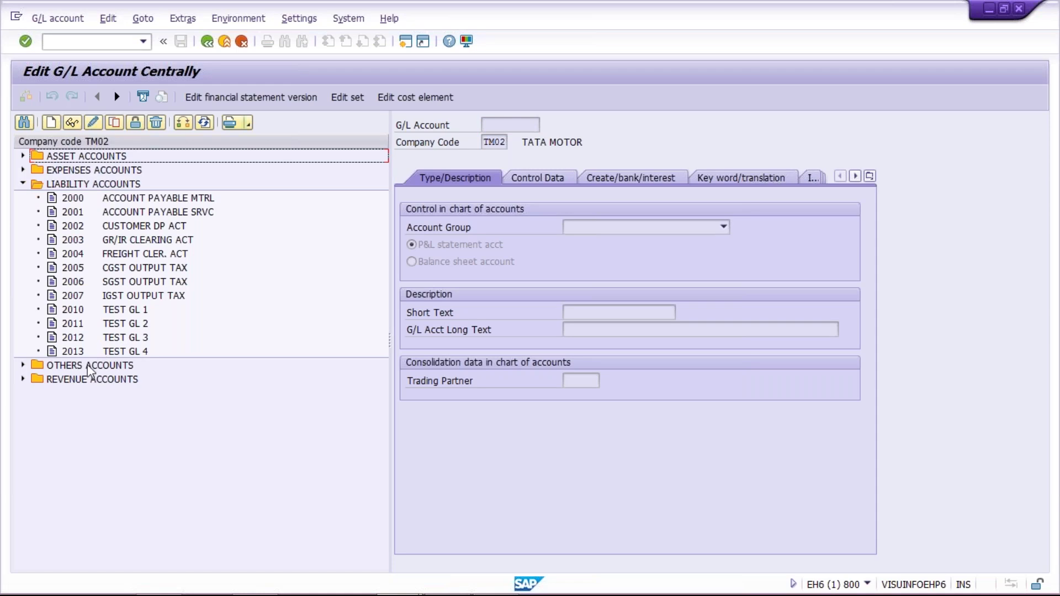
pyautogui.click(51, 122)
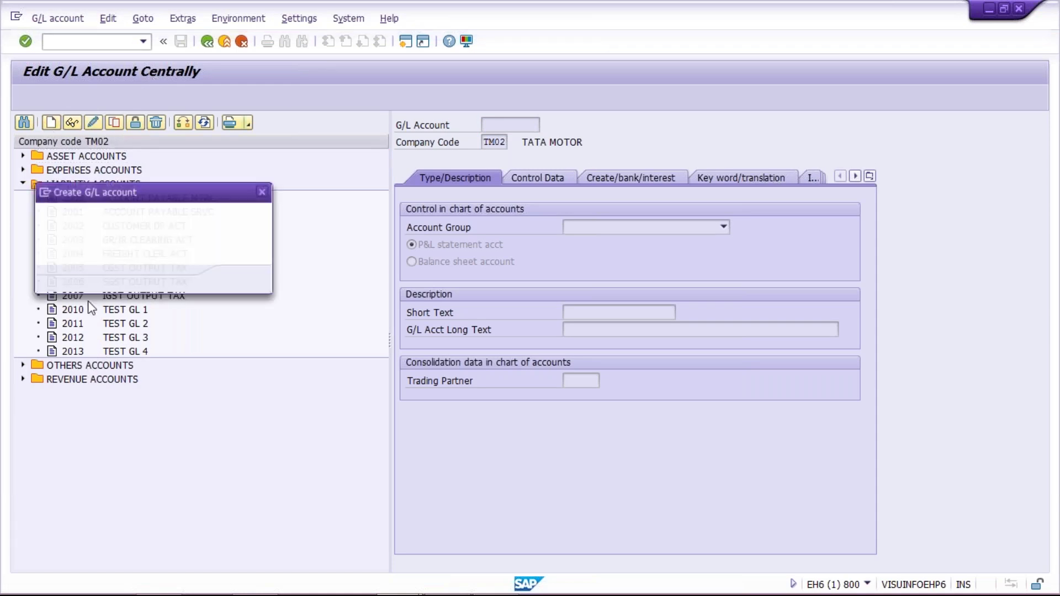
pyautogui.write('2020')
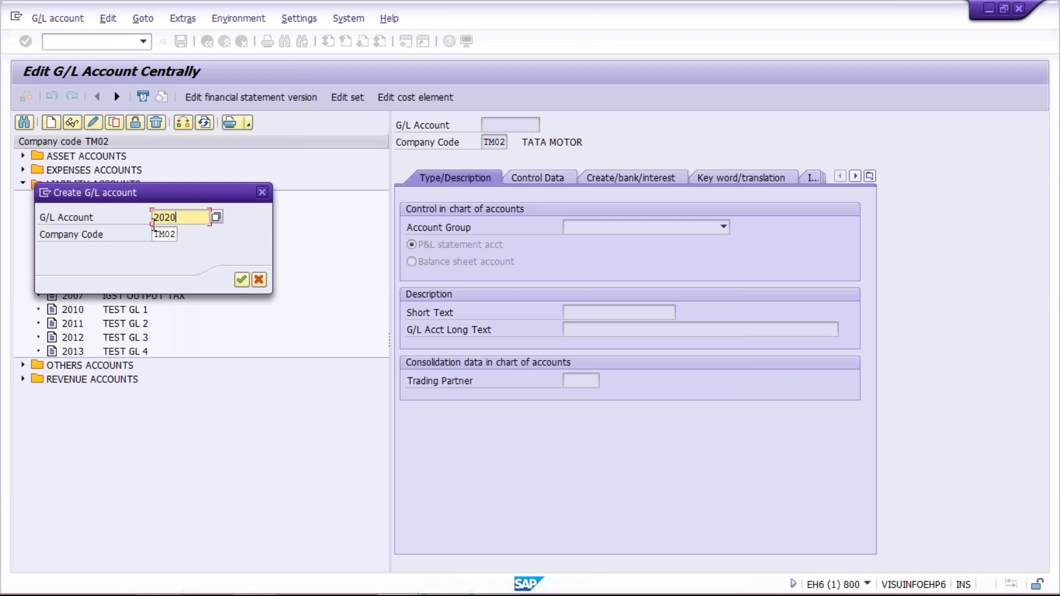
pyautogui.click(262, 192)
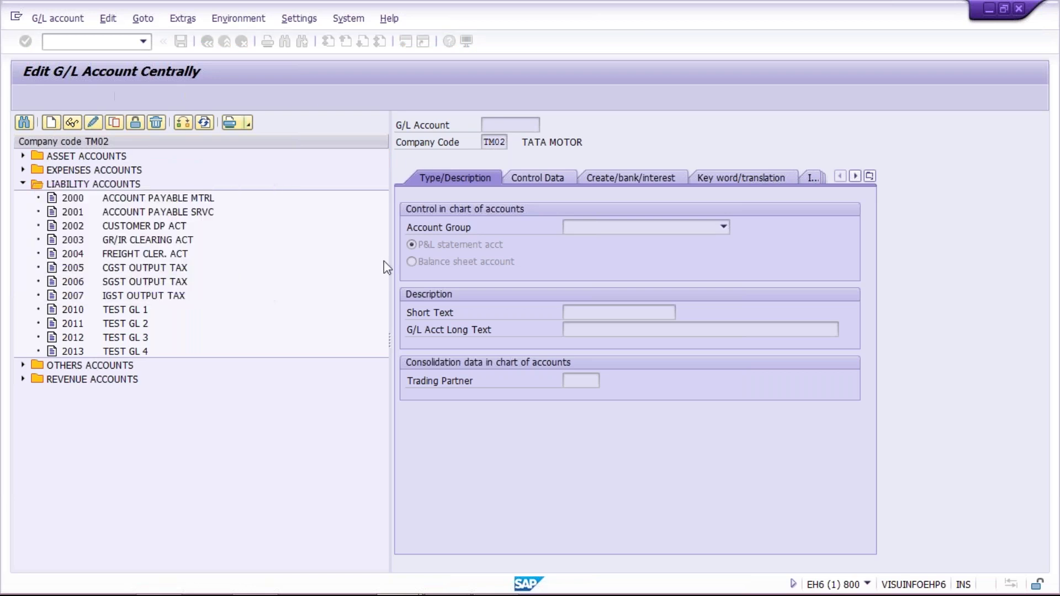
pyautogui.click(723, 227)
pyautogui.click(574, 266)
pyautogui.press('Return')
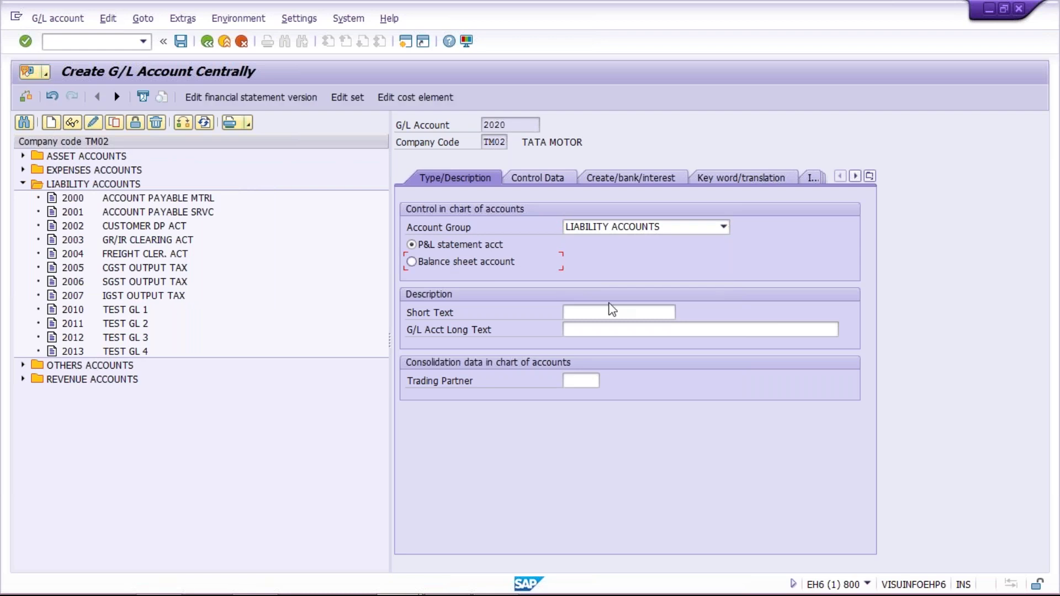
# - Enter OPEN ITEM TEST as both the short text and the long text of the new account
pyautogui.click(613, 314)
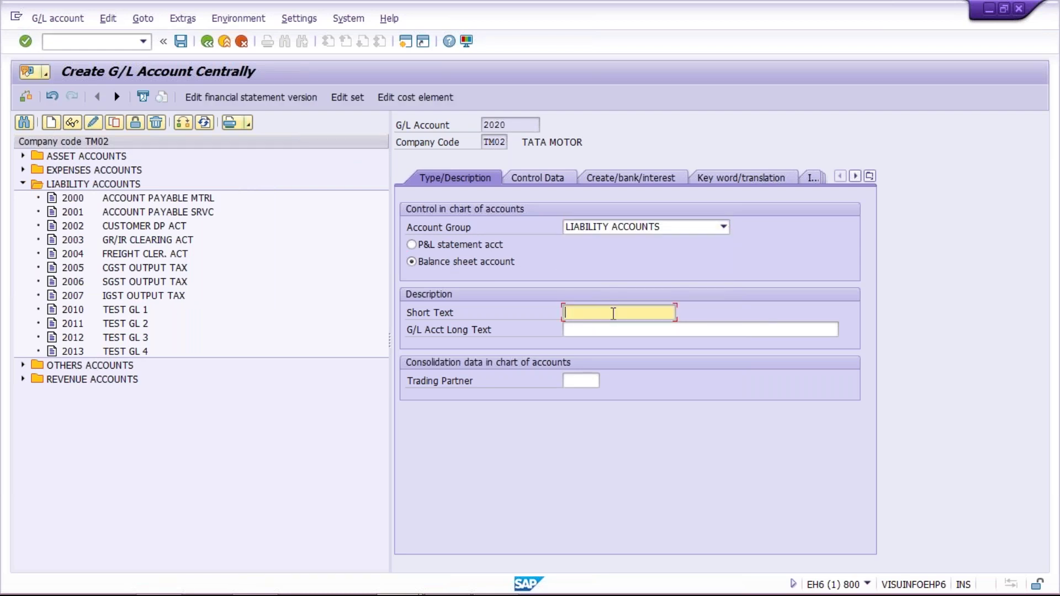
pyautogui.write('OPEN ITEM TEST')
pyautogui.press('Tab')
pyautogui.write('OPEN ITEM TEST')
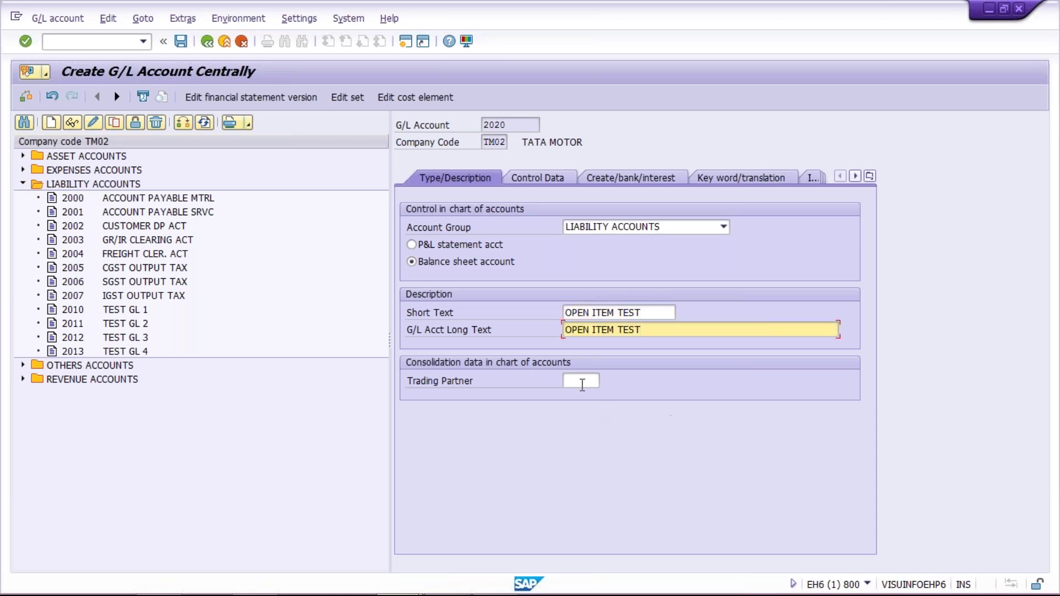
# - In the account's control data, enable balances in local currency only and line item display, and set sort key 001
pyautogui.click(538, 181)
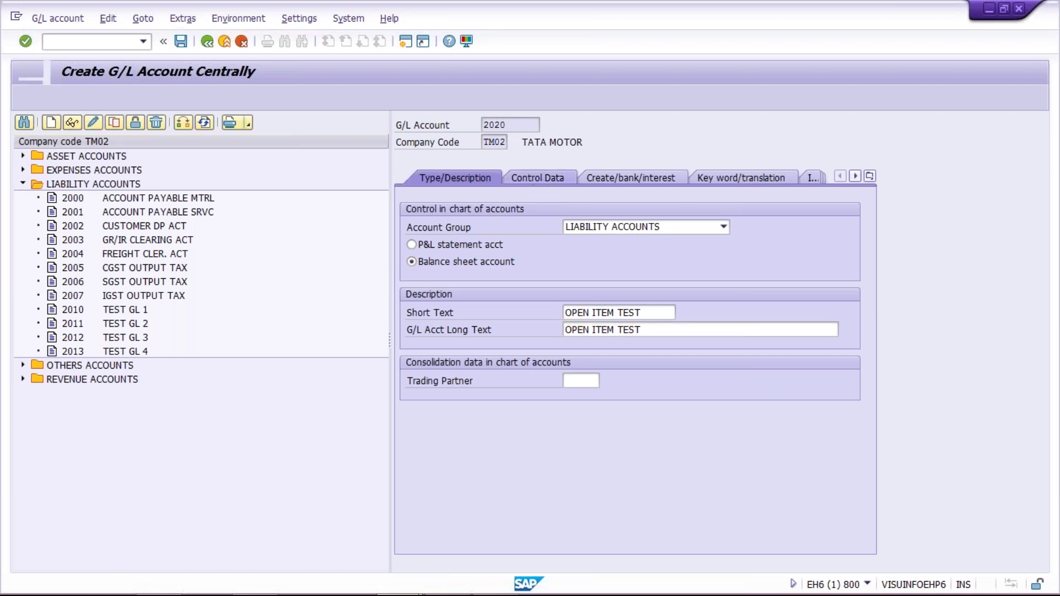
pyautogui.click(469, 244)
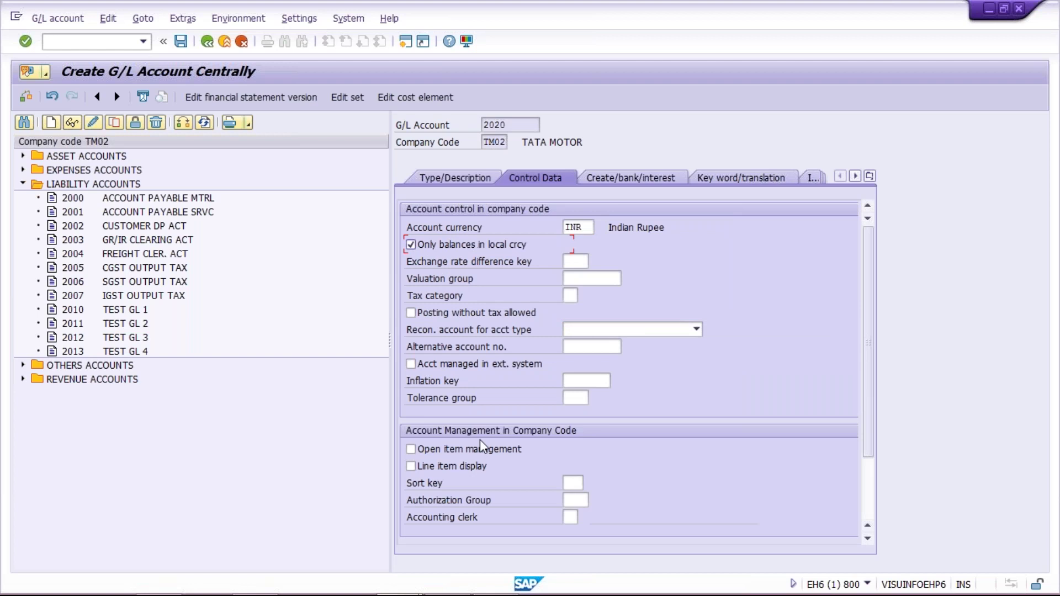
pyautogui.click(463, 472)
pyautogui.click(572, 482)
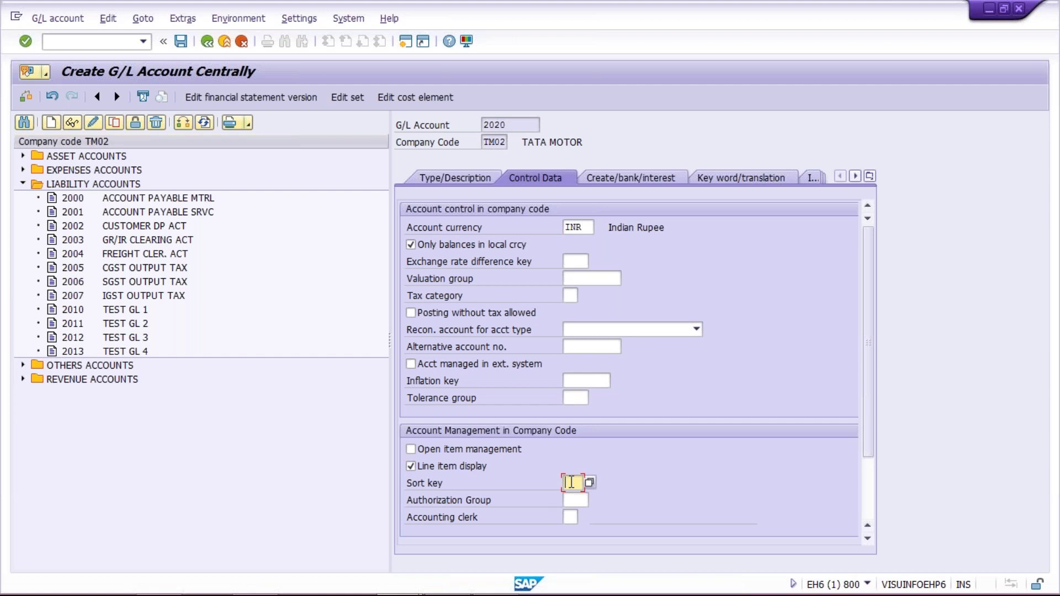
pyautogui.click(572, 483)
pyautogui.click(571, 496)
# - Assign field status group G001 to G/L account 2020 and save the account, leaving its control data on display
pyautogui.click(627, 182)
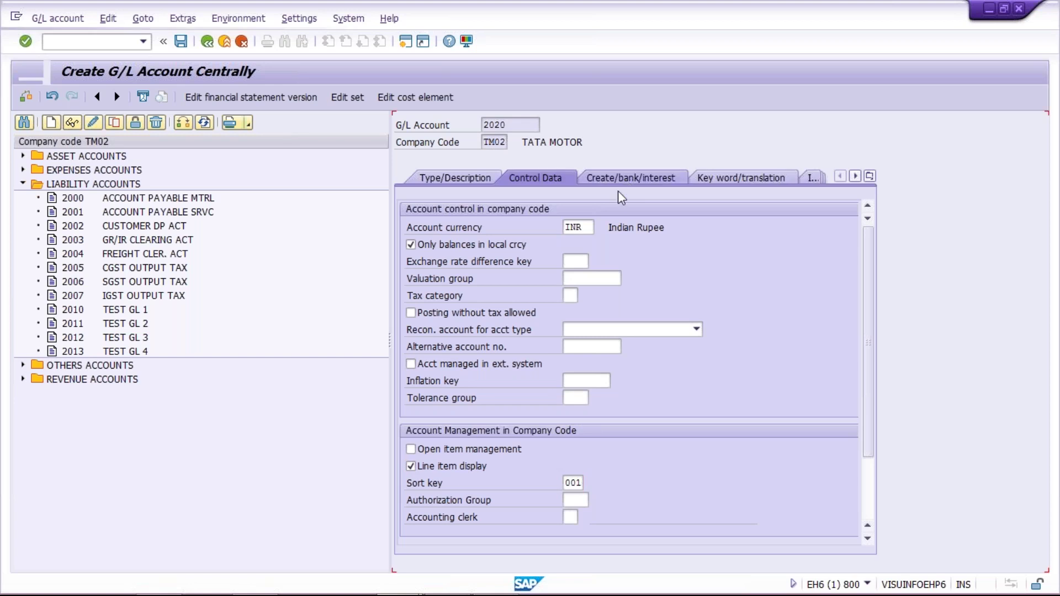
pyautogui.click(588, 243)
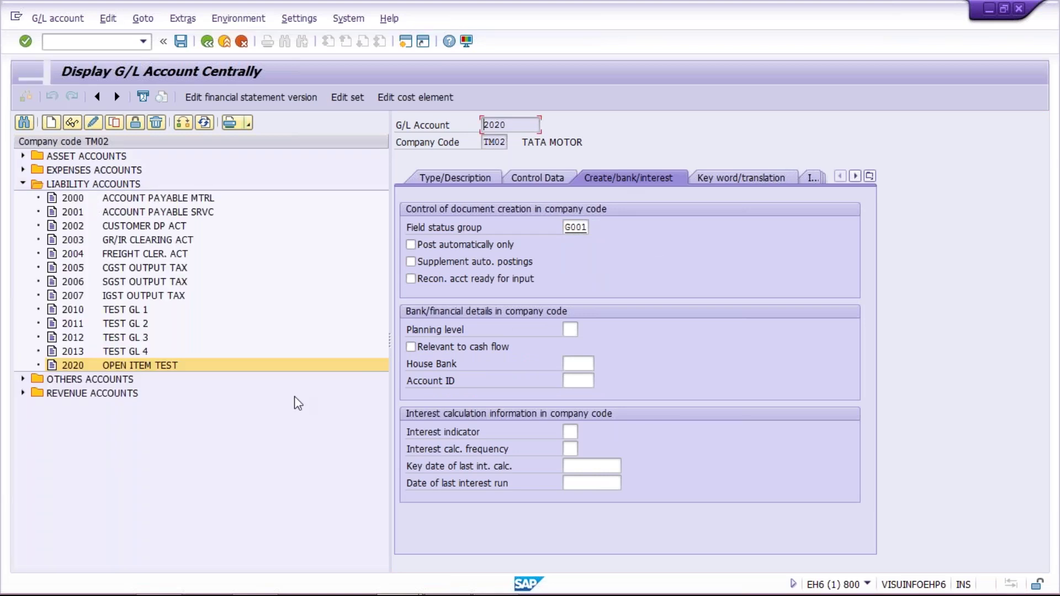
pyautogui.click(539, 178)
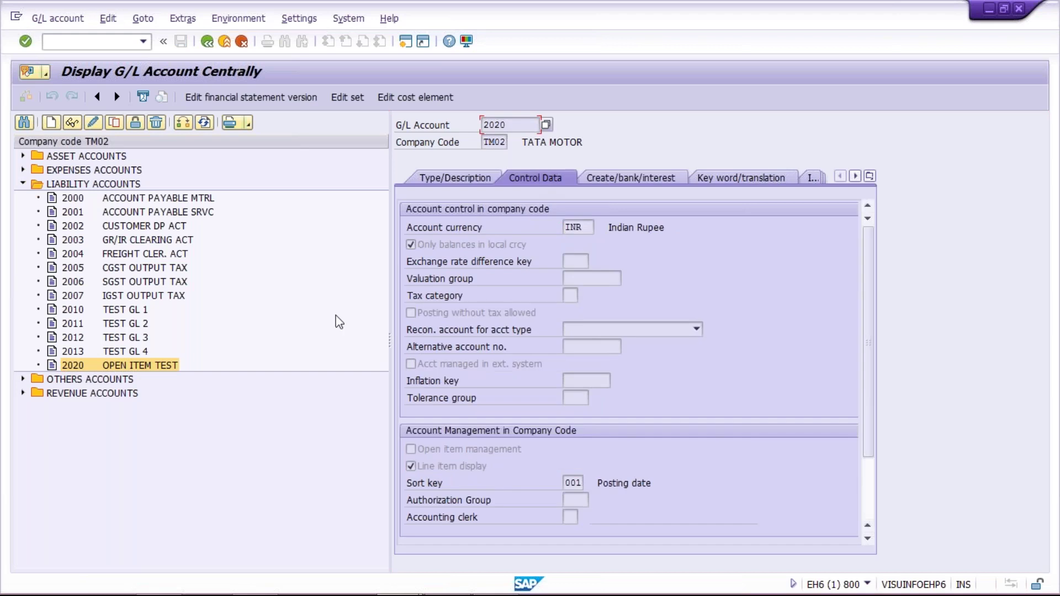
pyautogui.click(451, 454)
# - Open transaction FB50 in a new session to enter a G/L account document
pyautogui.hotkey('ctrl', 'n')
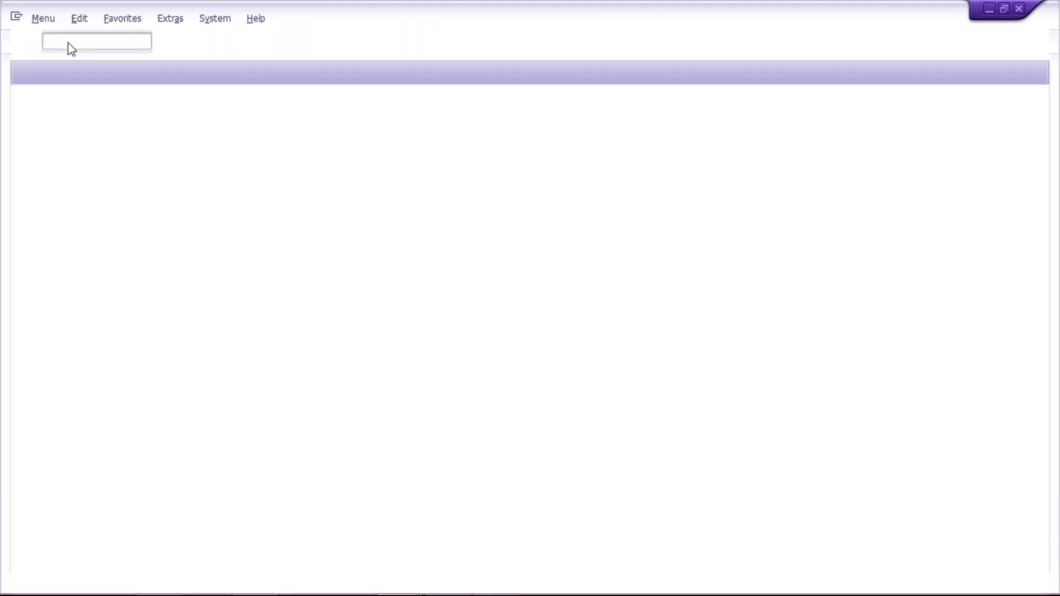
pyautogui.write('FB50')
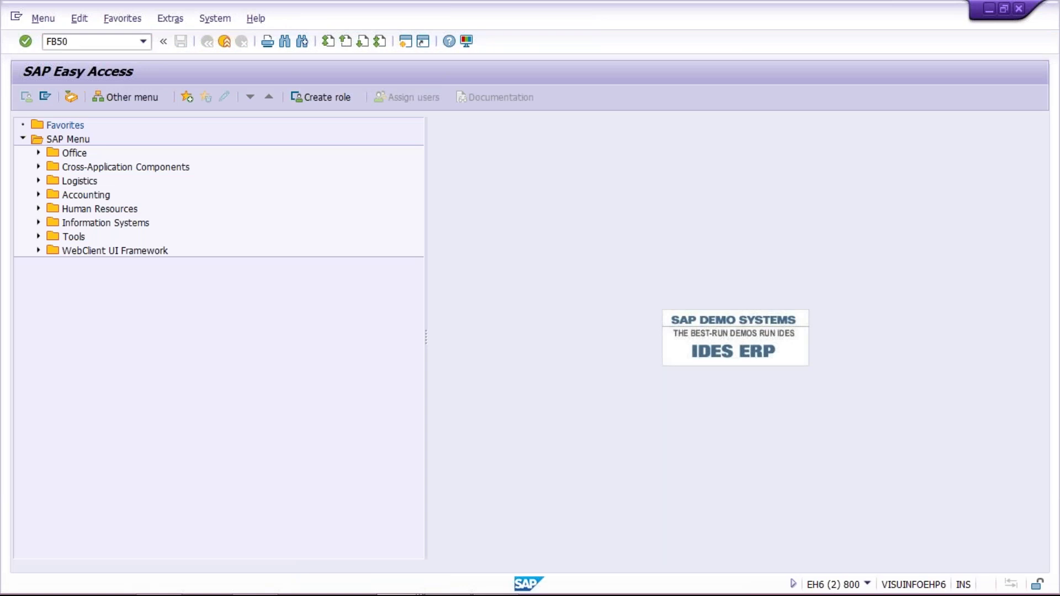
pyautogui.press('Return')
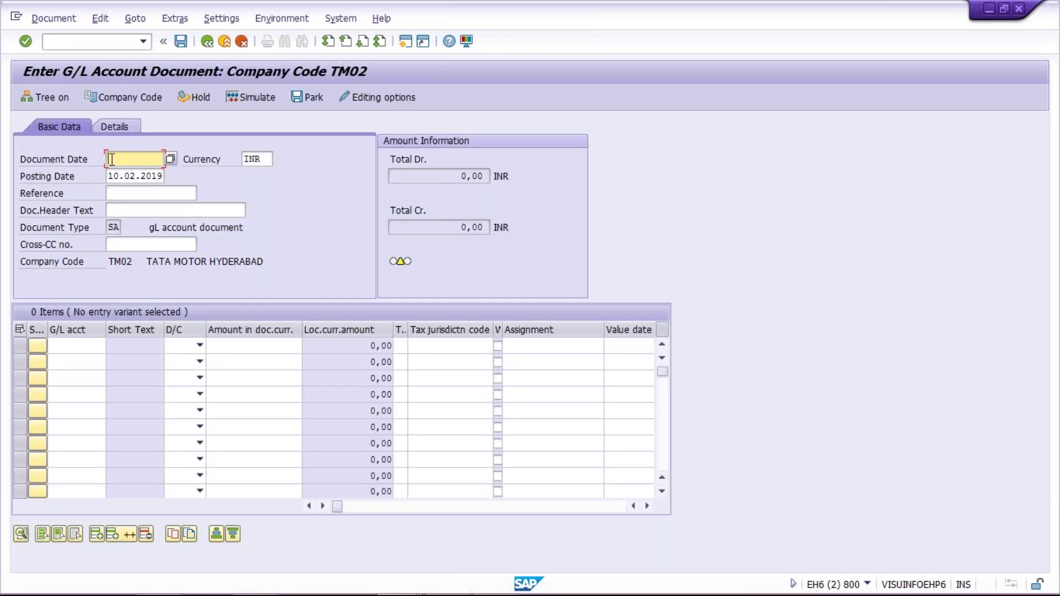
# - Set the document date and the posting date to 01.01.2019
pyautogui.write('01')
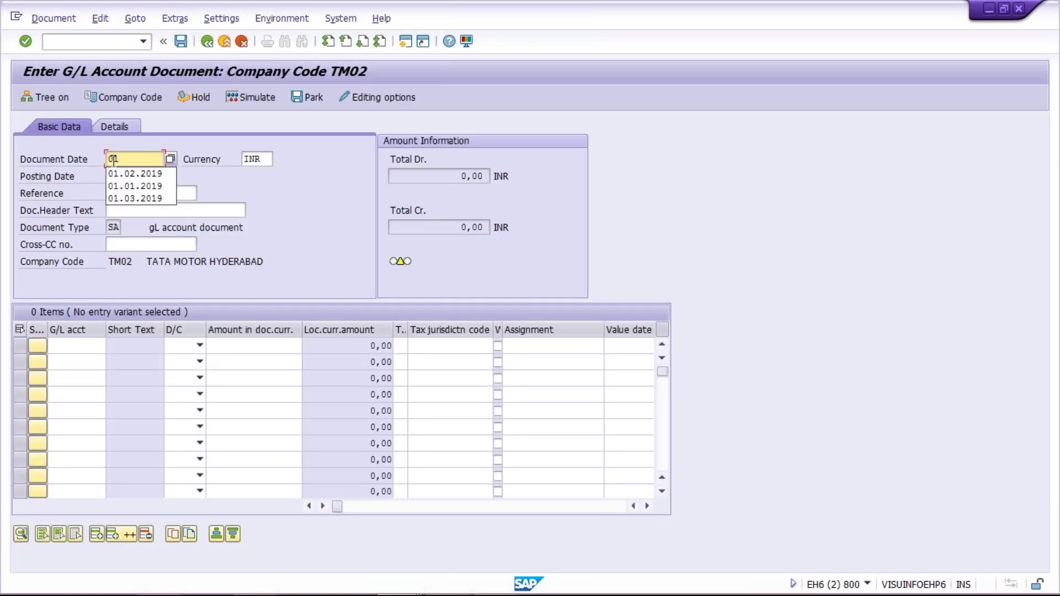
pyautogui.write('.01.2019')
pyautogui.press('Tab')
pyautogui.press('Tab')
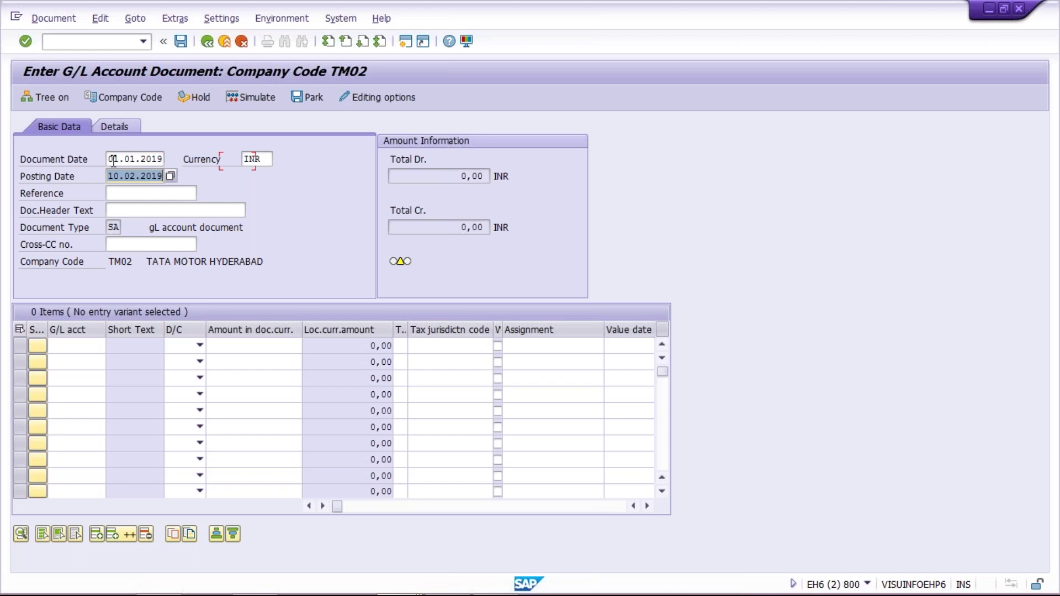
pyautogui.write('01.01.2019')
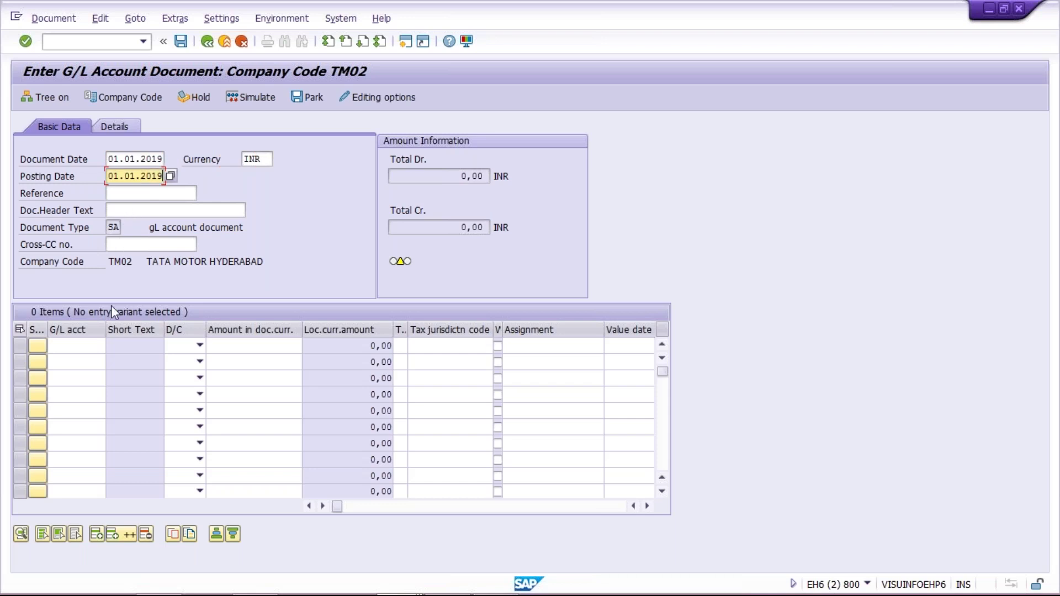
# - Enter a debit line of 1000 INR on G/L account 1000
pyautogui.click(78, 345)
pyautogui.write('1000')
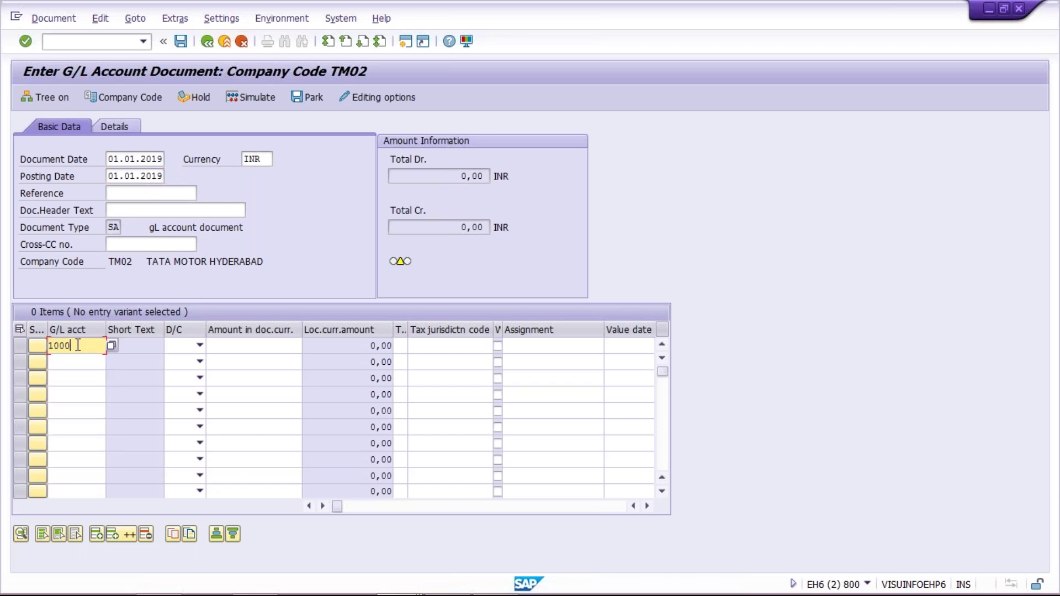
pyautogui.press('Tab')
pyautogui.press('Down')
pyautogui.press('Tab')
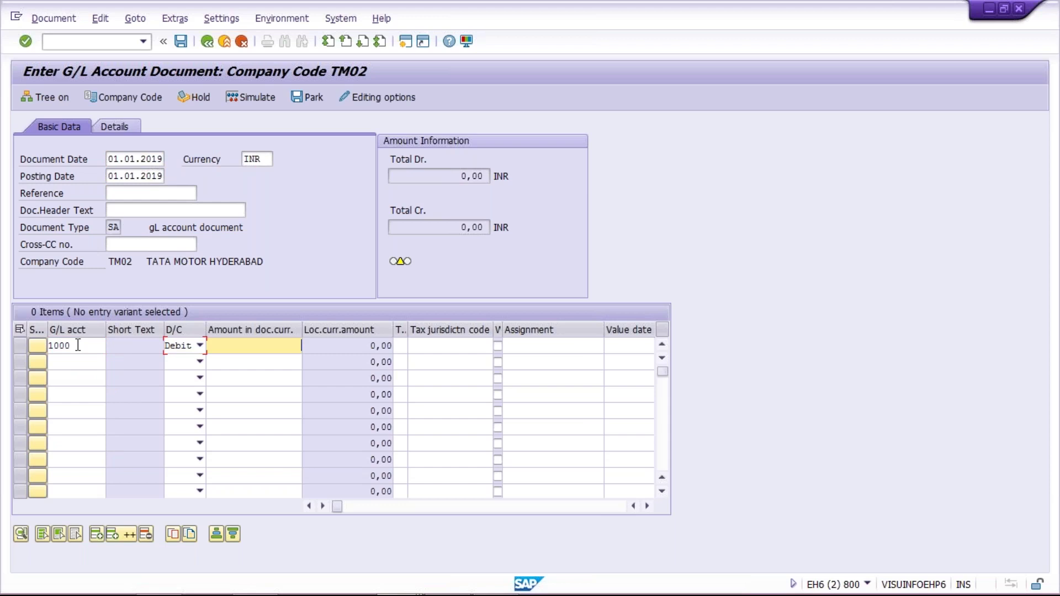
pyautogui.write('1000')
# - Add a credit line of 1000 INR on G/L account 2020 and post the document
pyautogui.click(82, 362)
pyautogui.write('2020')
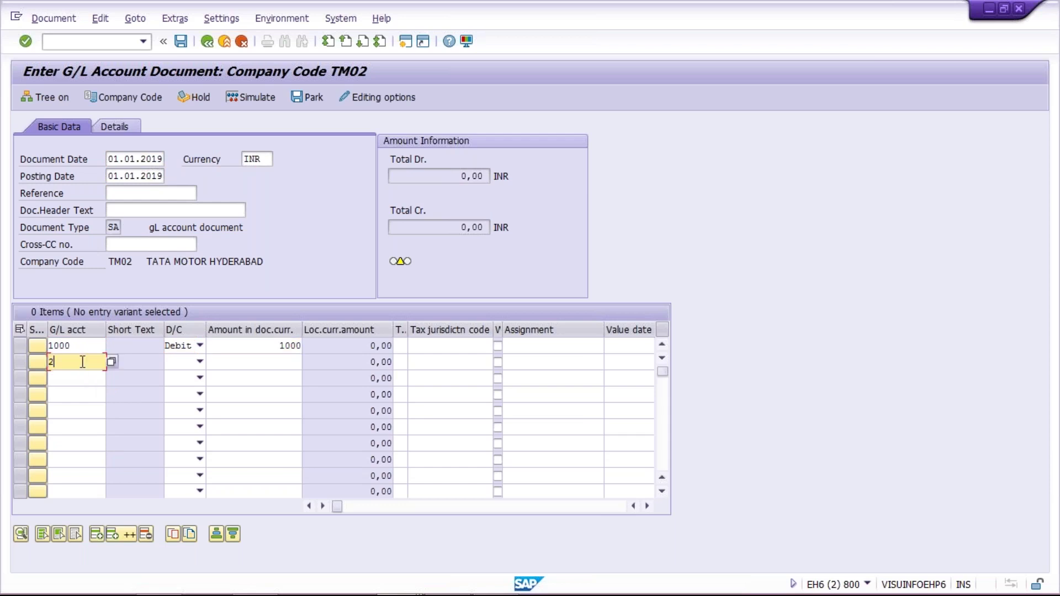
pyautogui.press('Tab')
pyautogui.press('Down')
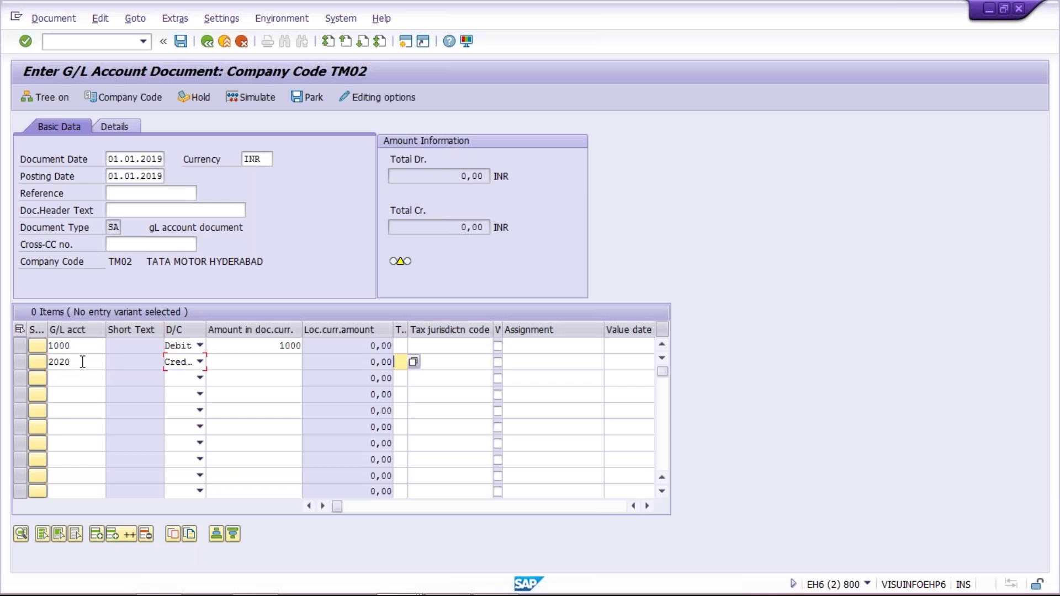
pyautogui.click(253, 362)
pyautogui.write('1000')
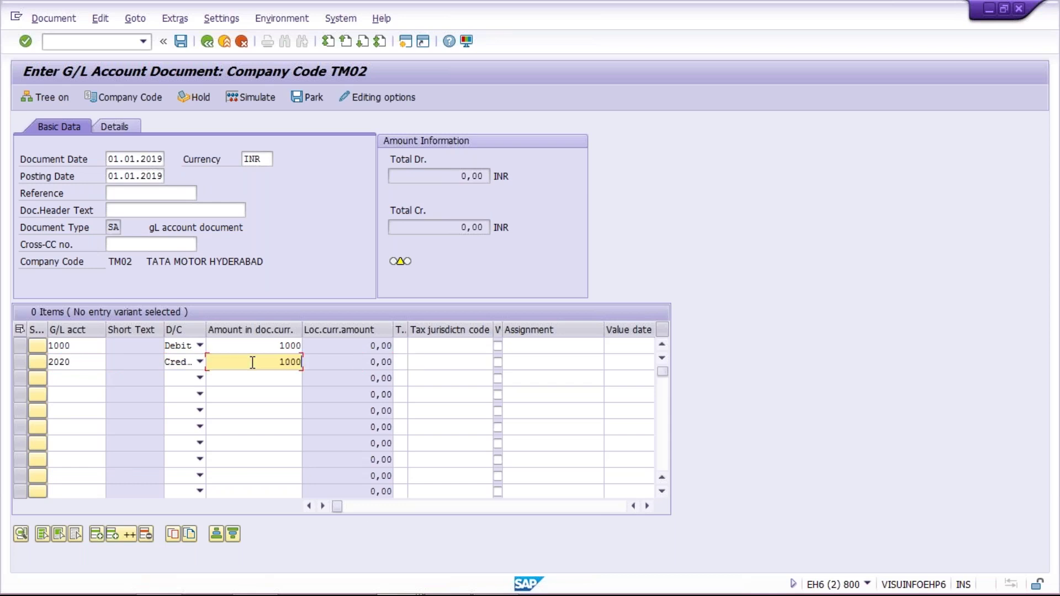
pyautogui.press('Return')
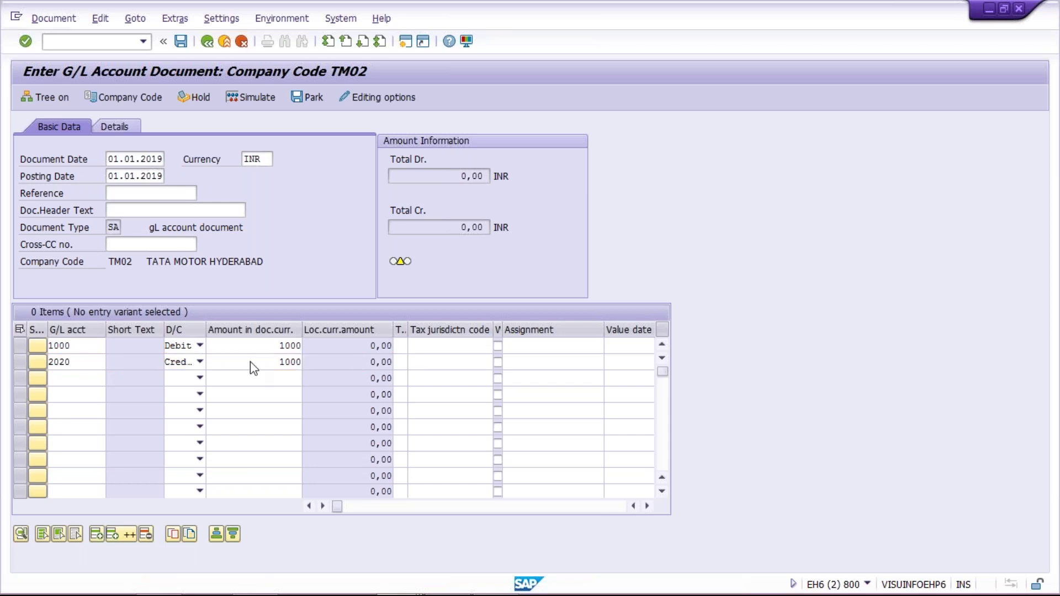
pyautogui.click(152, 195)
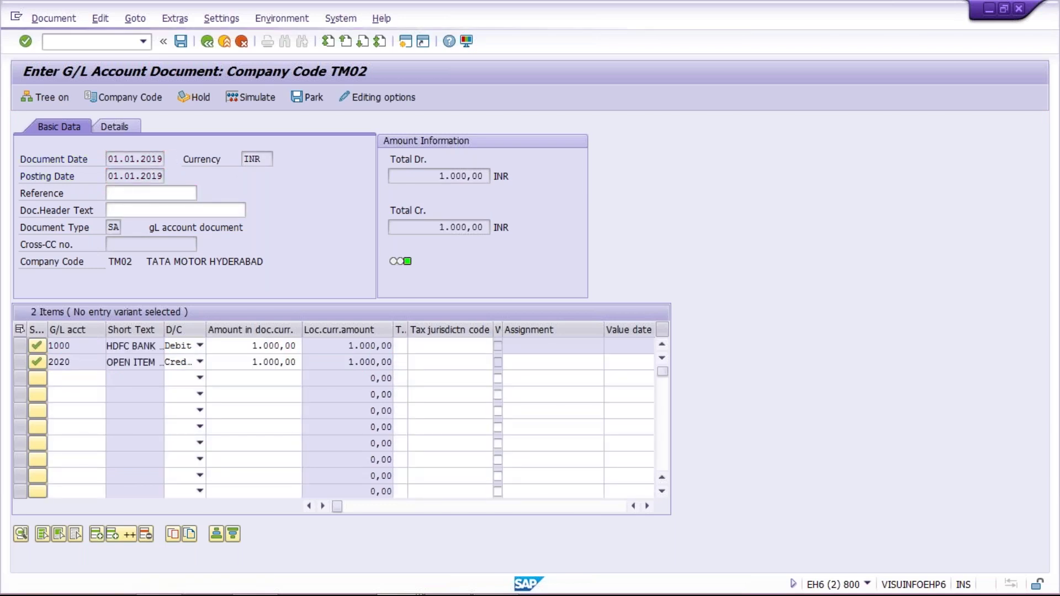
pyautogui.hotkey('ctrl', 's')
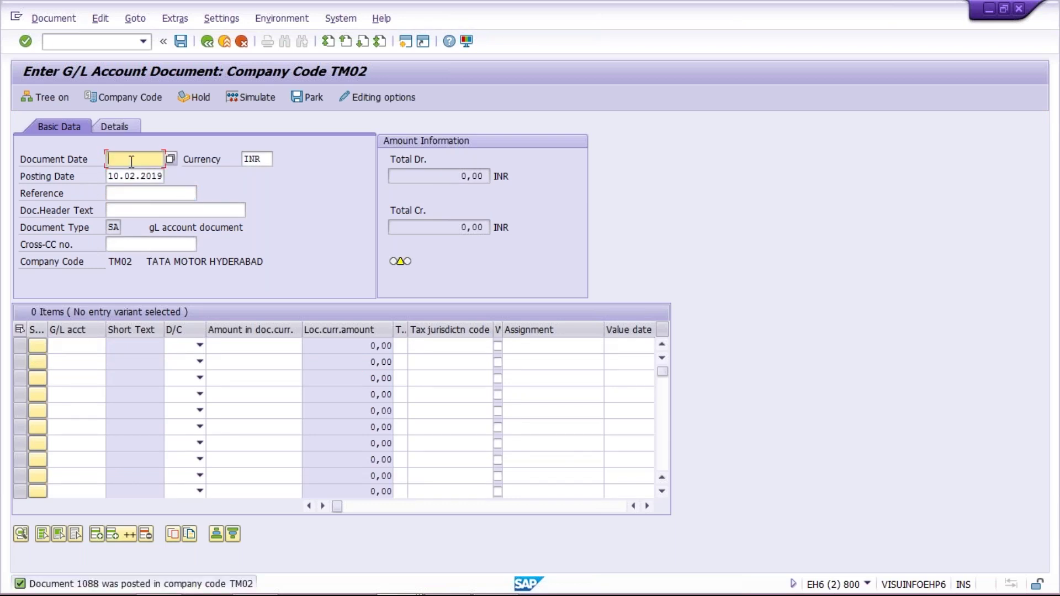
# - Set the next document's document date and posting date to 15.01.2019
pyautogui.write('15')
pyautogui.press('Down')
pyautogui.press('Return')
pyautogui.press('Tab')
pyautogui.write('15')
pyautogui.press('Down')
pyautogui.press('Return')
# - Enter a debit line of 2000 INR on G/L account 1000
pyautogui.click(79, 345)
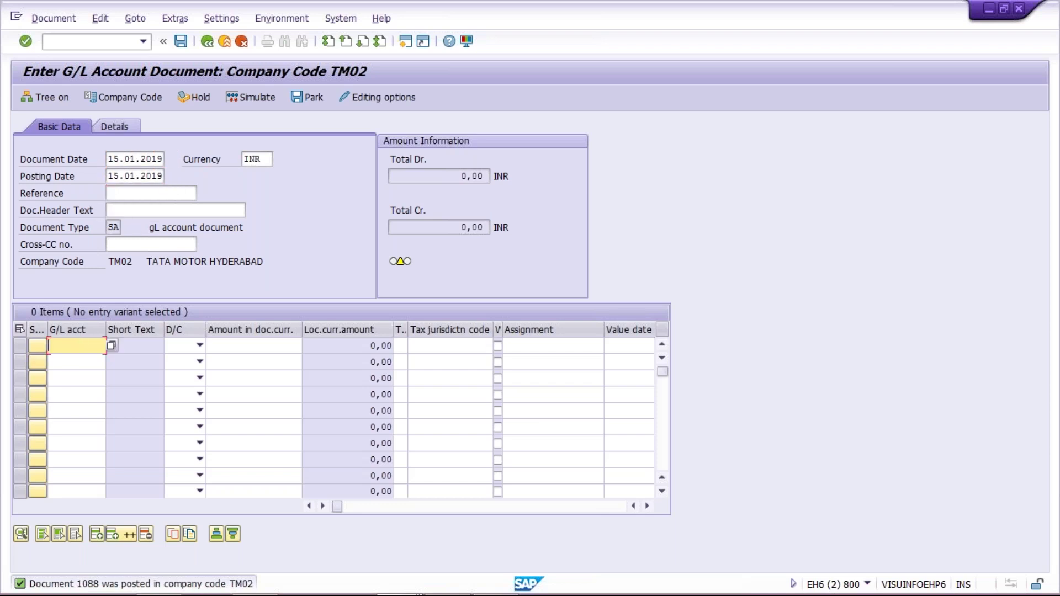
pyautogui.write('1000')
pyautogui.press('Tab')
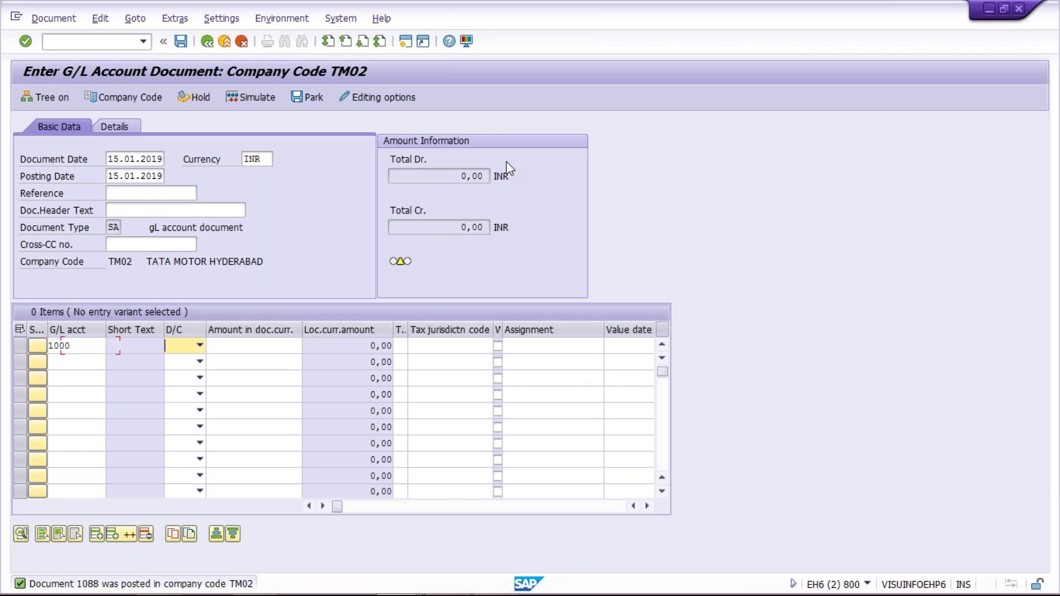
pyautogui.press('Down')
pyautogui.press('Tab')
pyautogui.write('2000')
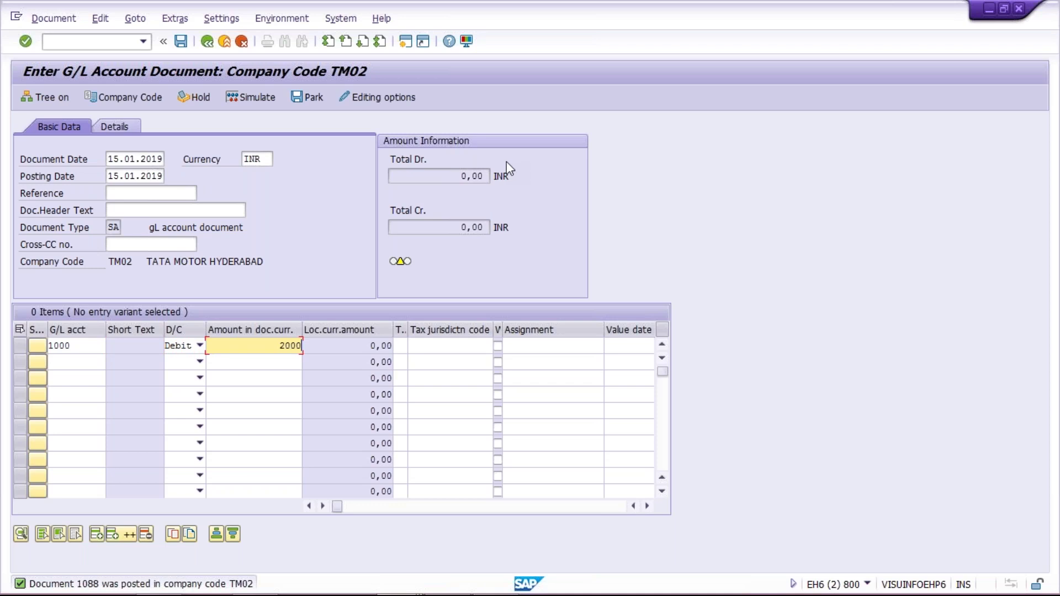
# - Add a credit line of 2000 INR on G/L account 2020 and post the document
pyautogui.click(64, 374)
pyautogui.click(71, 361)
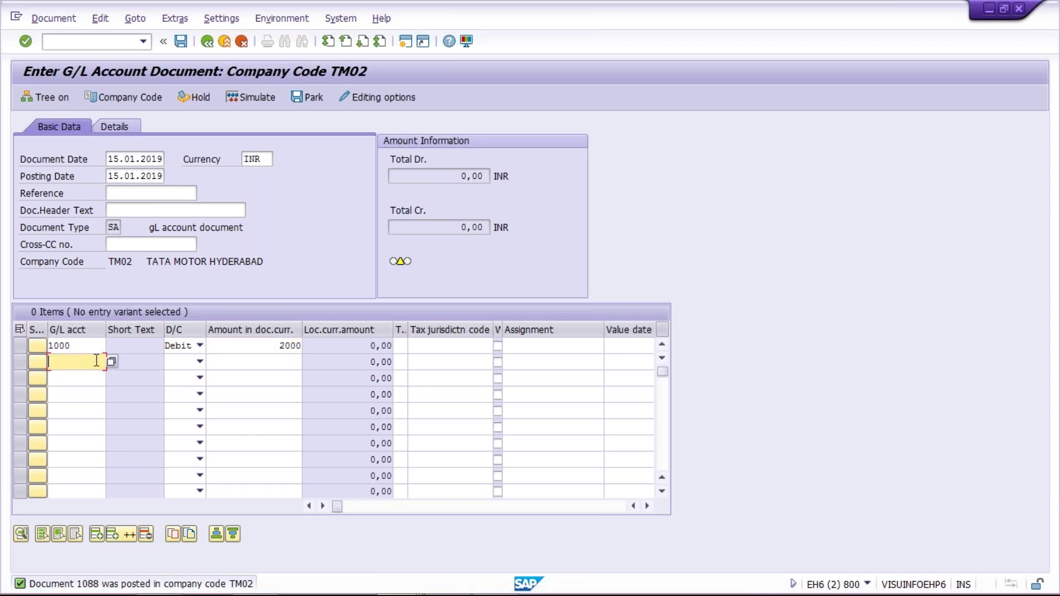
pyautogui.write('2020')
pyautogui.press('Tab')
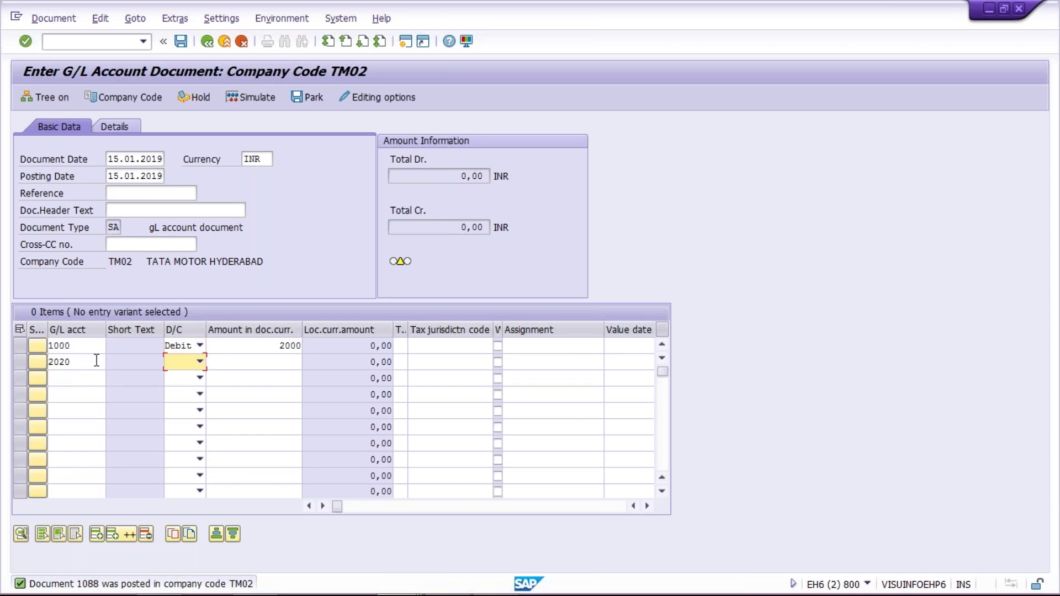
pyautogui.press('c')
pyautogui.press('Tab')
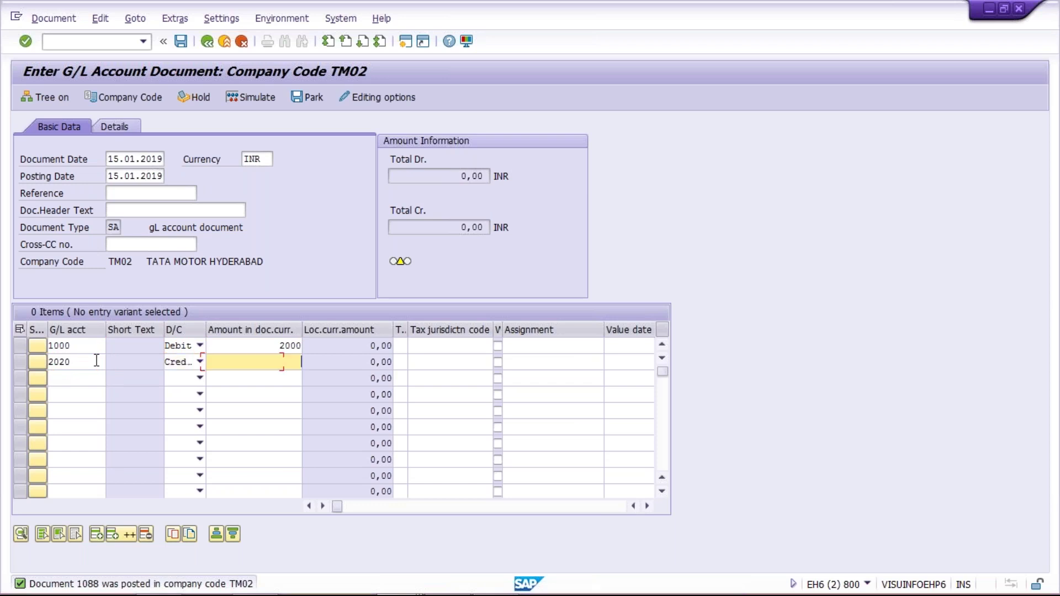
pyautogui.write('2000')
pyautogui.press('Return')
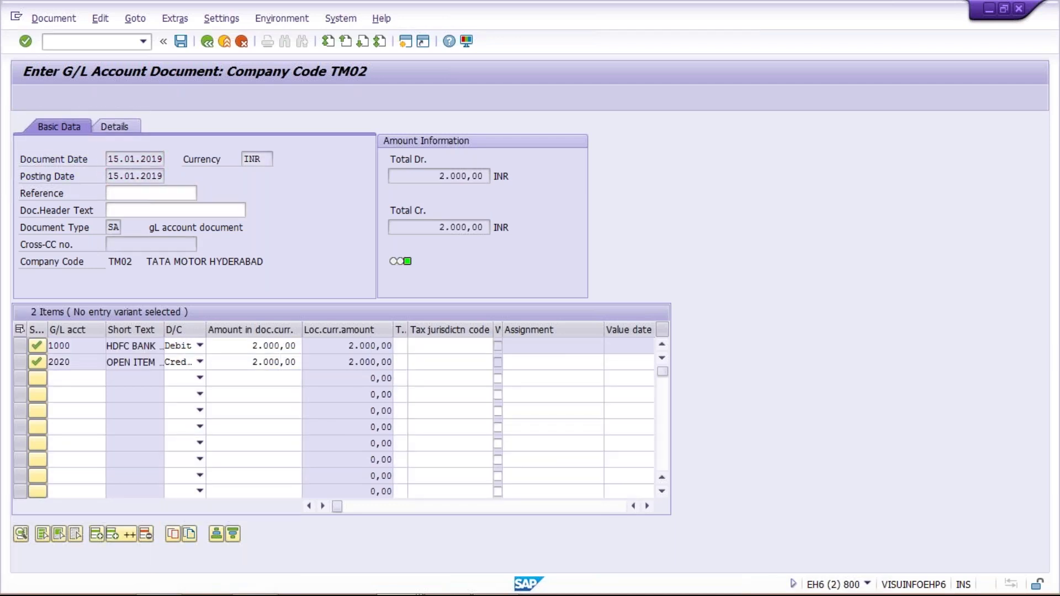
pyautogui.hotkey('ctrl', 's')
# - Set the new document's document date and posting date to 05.02.2019
pyautogui.write('05')
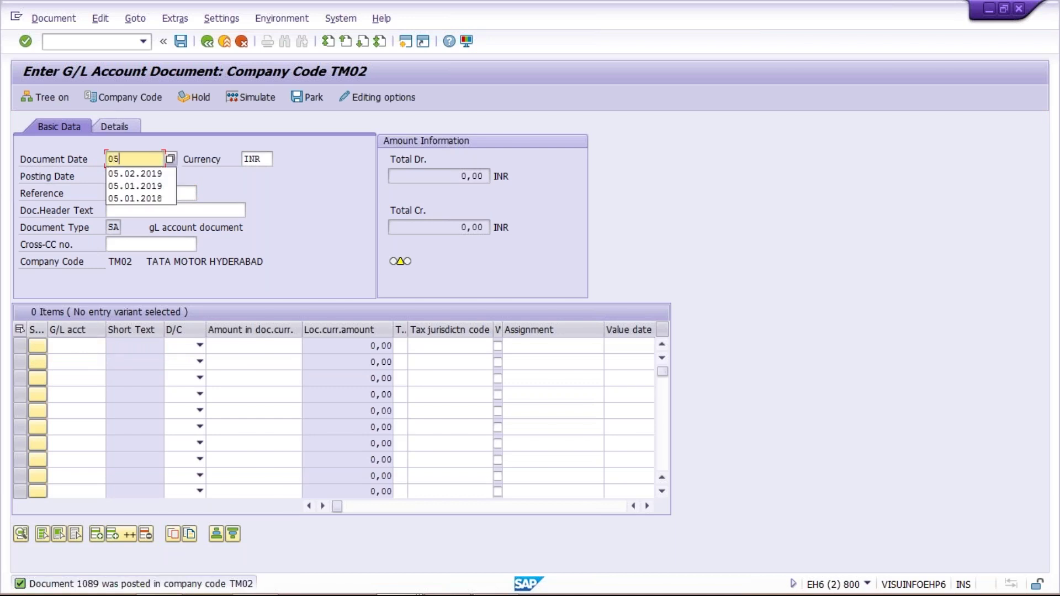
pyautogui.click(134, 177)
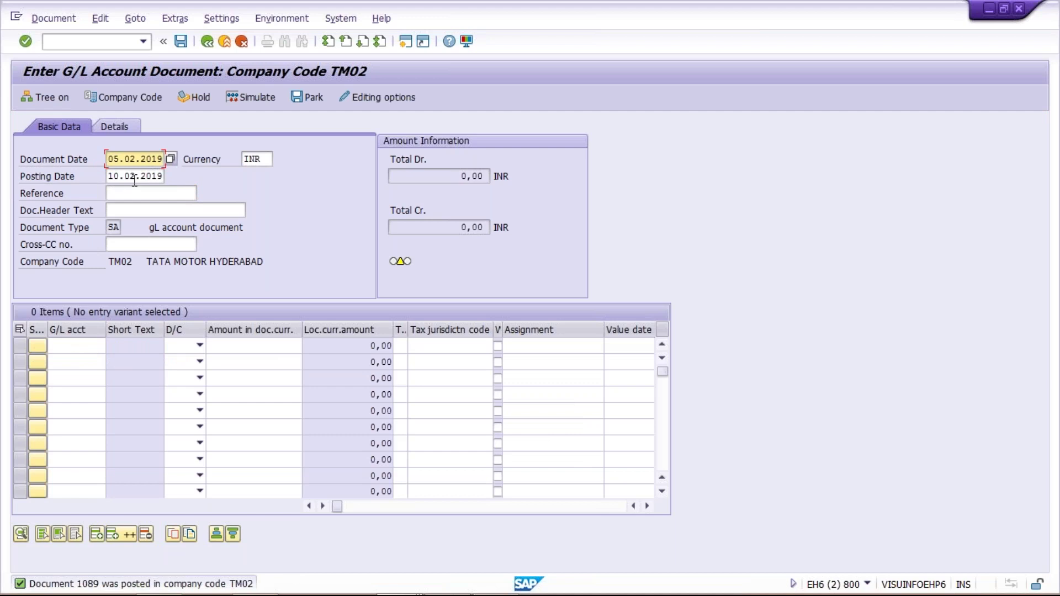
pyautogui.press('Tab')
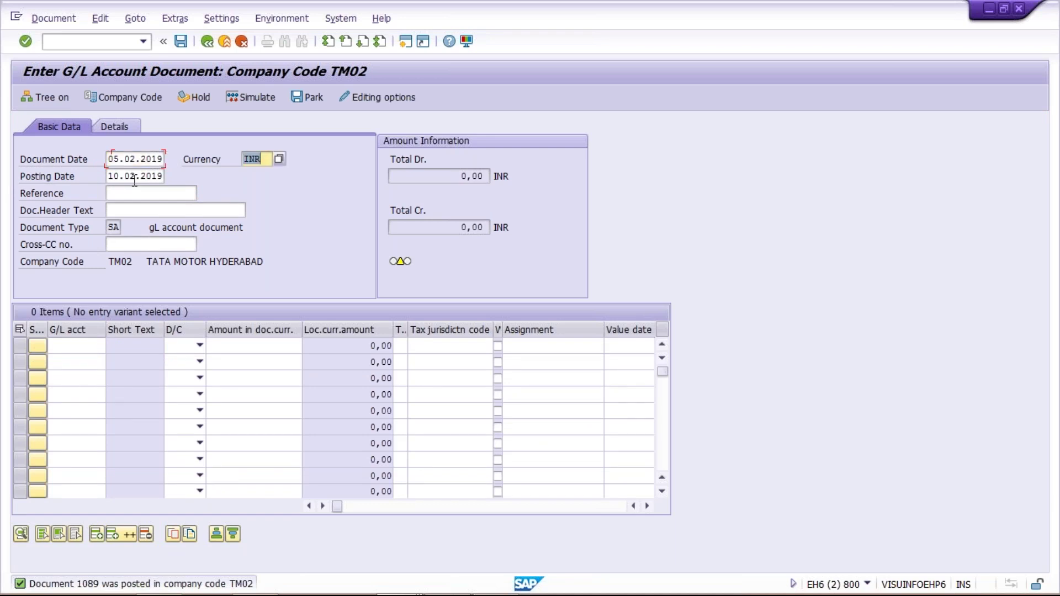
pyautogui.press('Tab')
pyautogui.write('05.02.2019')
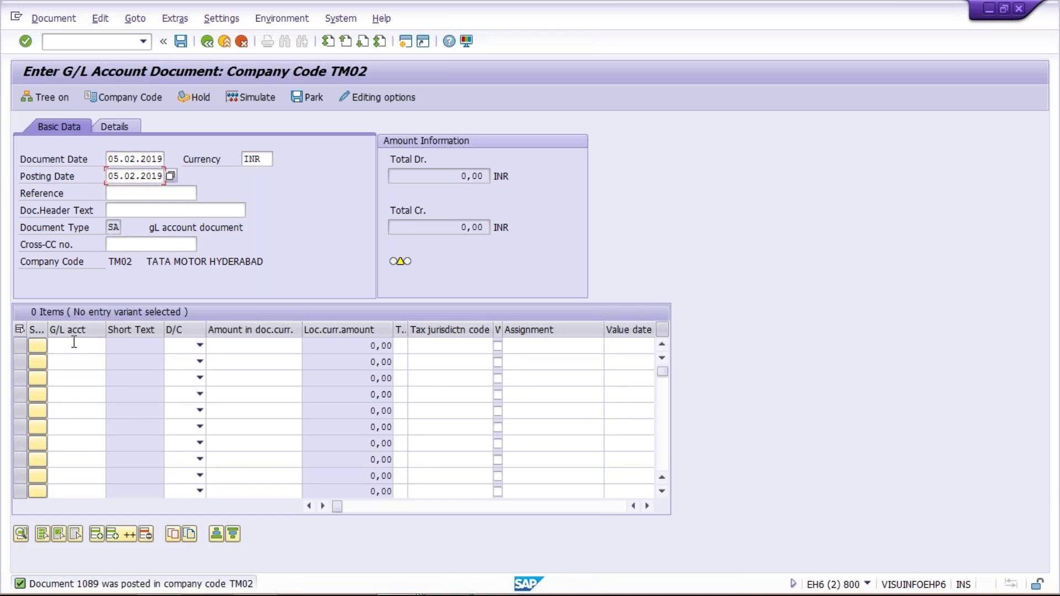
# - Enter a debit line of 2500 INR on G/L account 1000
pyautogui.click(74, 345)
pyautogui.write('1000')
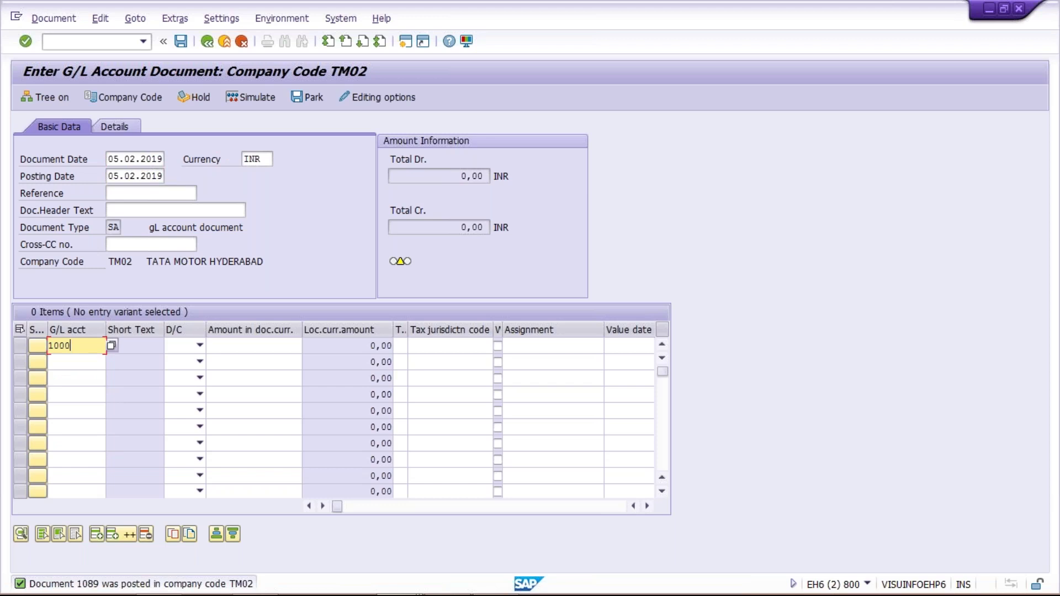
pyautogui.press('Tab')
pyautogui.press('Tab')
pyautogui.click(182, 345)
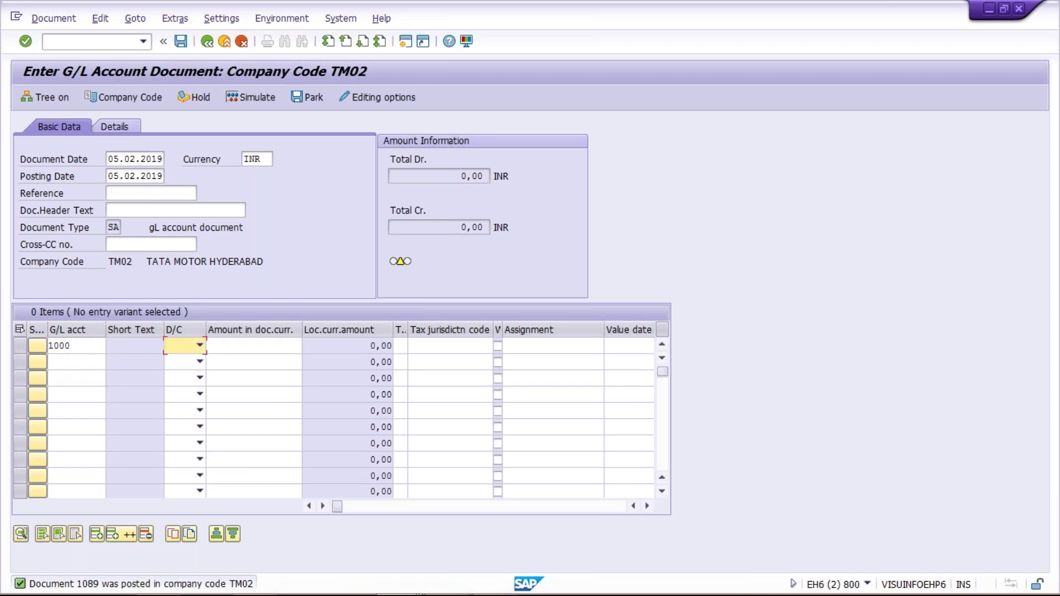
pyautogui.press('Down')
pyautogui.press('Tab')
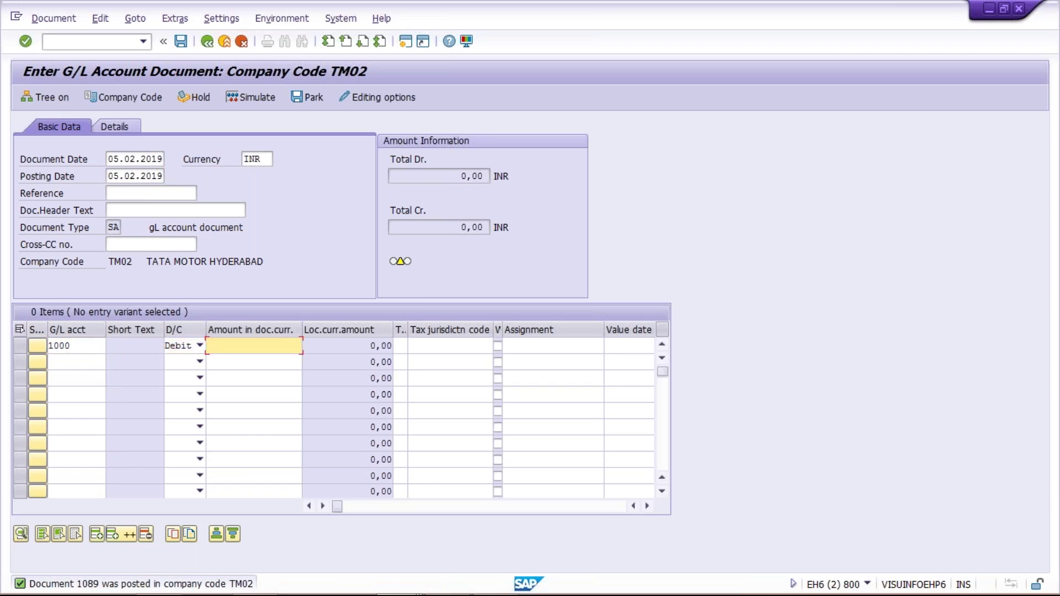
pyautogui.write('2500')
# - Add a credit line of 2500 INR on G/L account 2020 and post the document
pyautogui.click(84, 367)
pyautogui.write('2020')
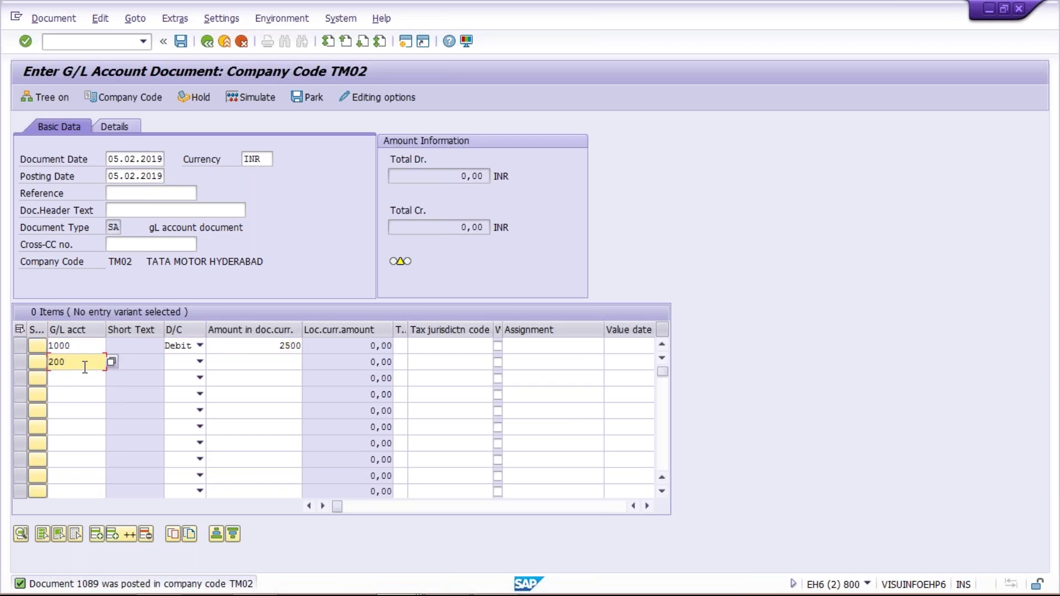
pyautogui.press('Tab')
pyautogui.press('Tab')
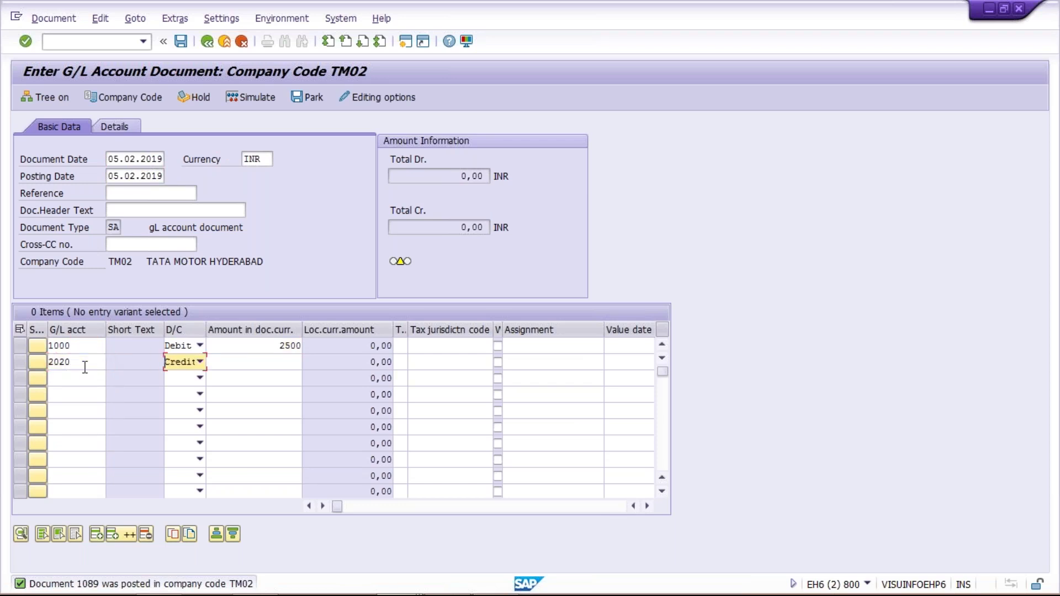
pyautogui.press('c')
pyautogui.press('Tab')
pyautogui.write('2500')
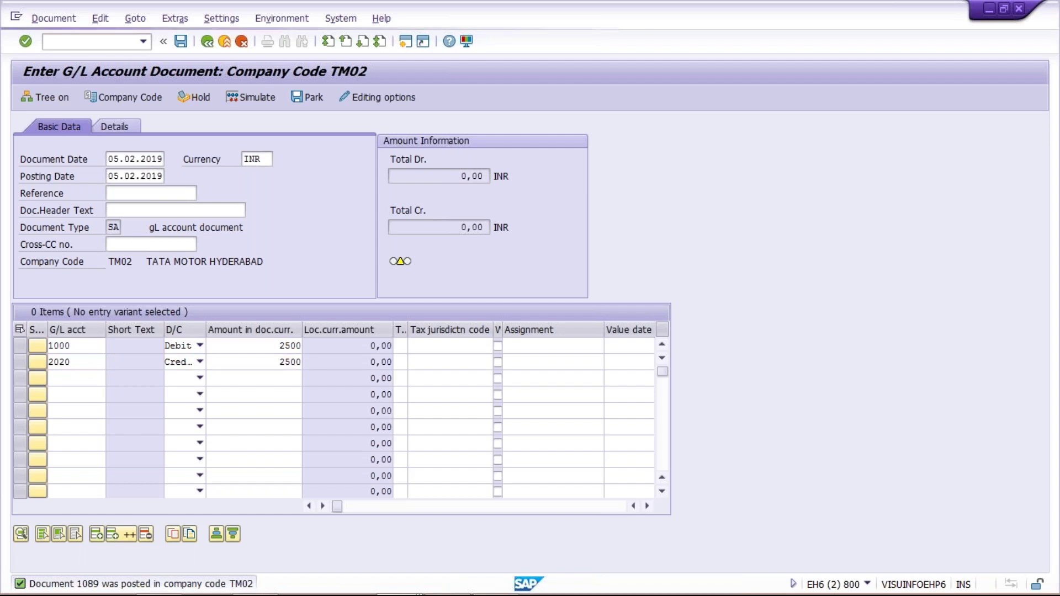
pyautogui.hotkey('ctrl', 's')
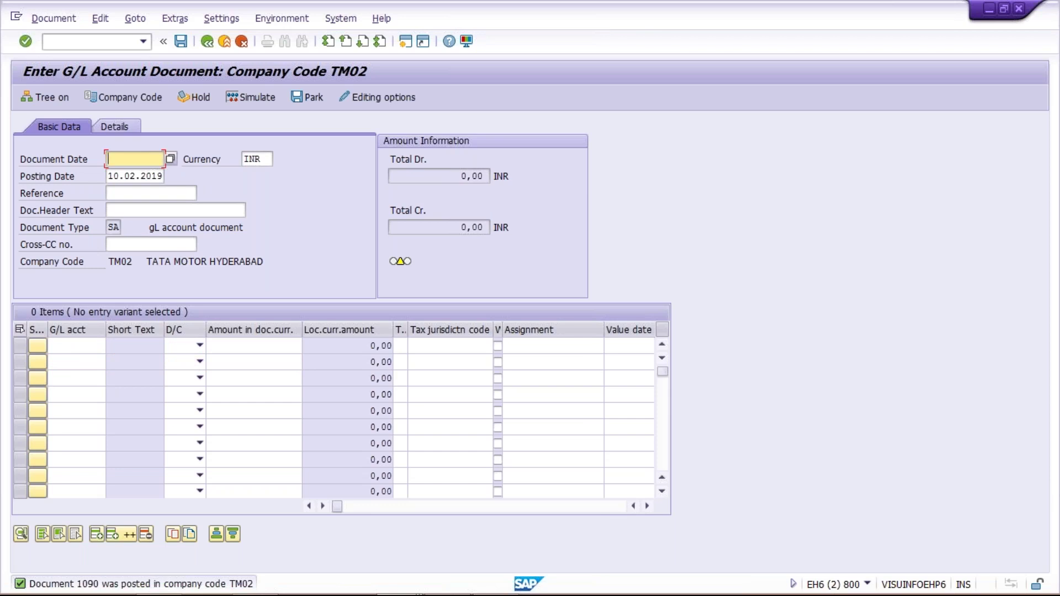
pyautogui.click(70, 44)
pyautogui.write('/NFBL')
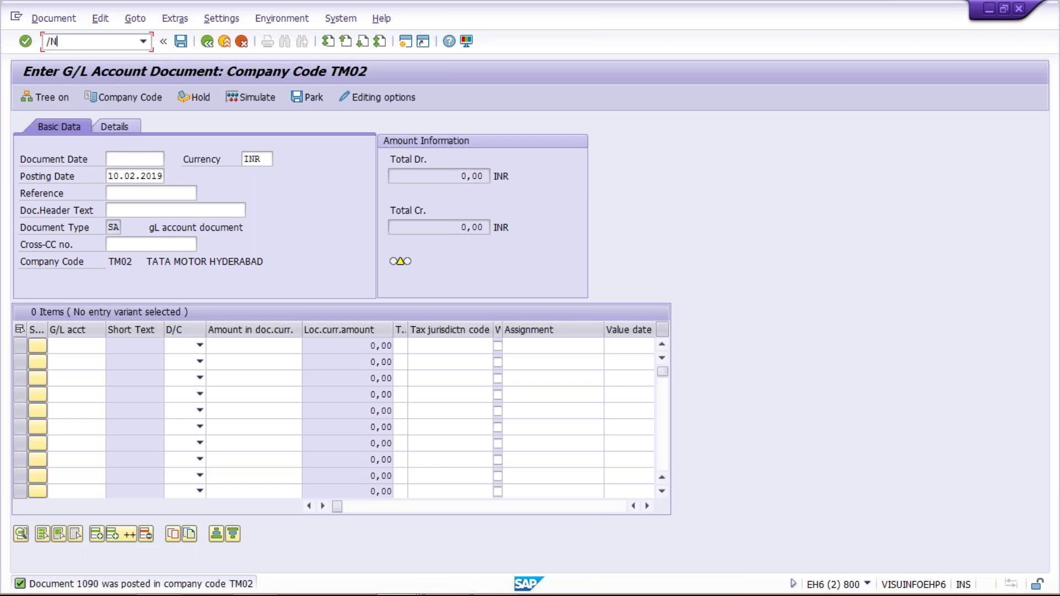
pyautogui.write('3N')
pyautogui.press('Return')
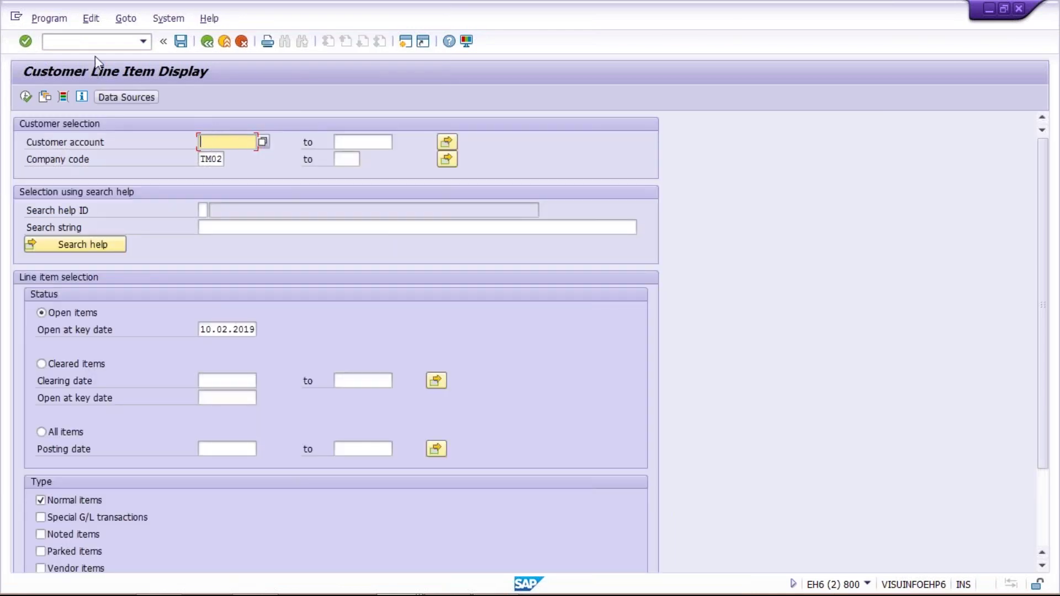
# - Run transaction FBL3N and display the open line items of G/L account 2020 in company code TM02
pyautogui.click(88, 41)
pyautogui.click(88, 41)
pyautogui.write('/')
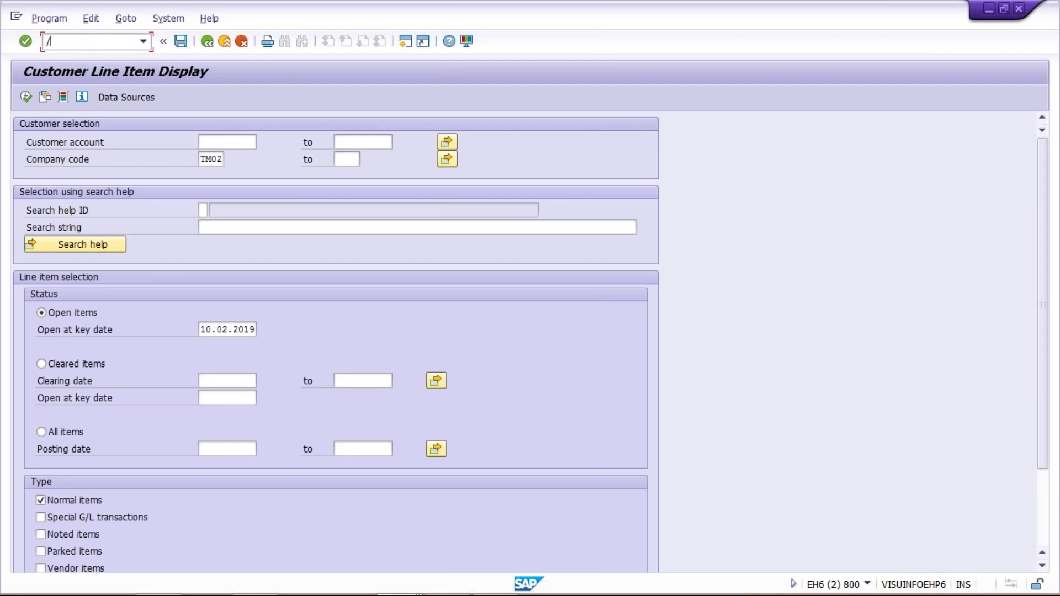
pyautogui.write('NFBL3N')
pyautogui.press('Return')
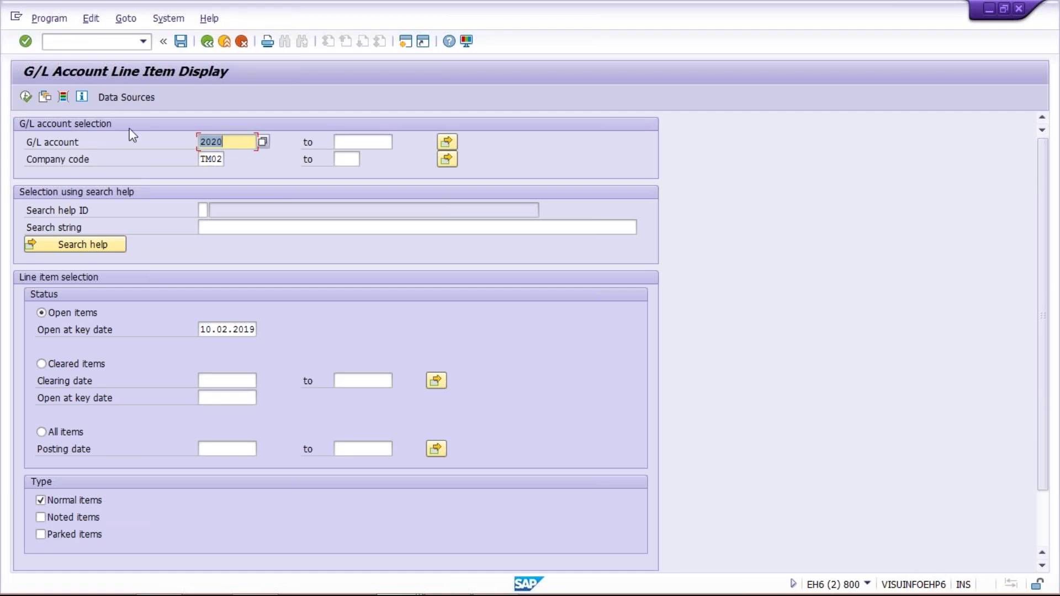
pyautogui.click(26, 97)
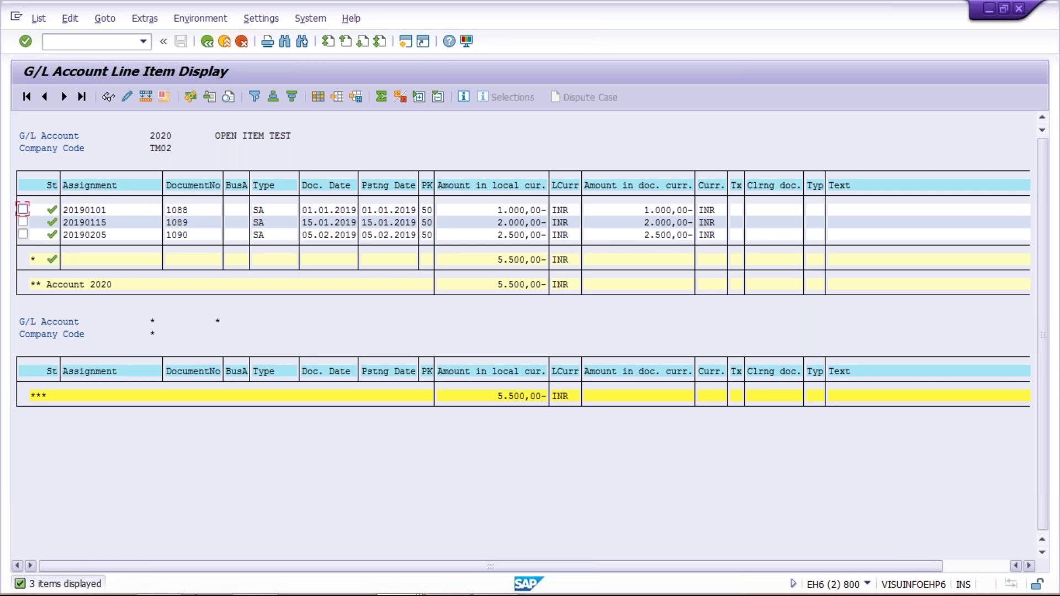
# - Switch to the master record of G/L account 2020 and try to activate and save open item management in its control data
pyautogui.moveTo(379, 585)
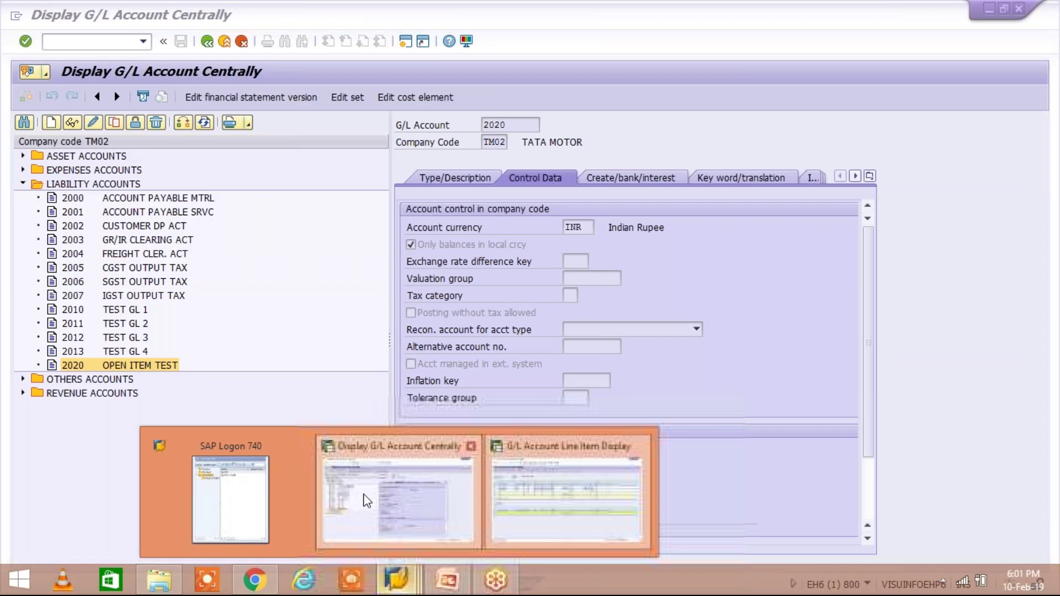
pyautogui.click(414, 514)
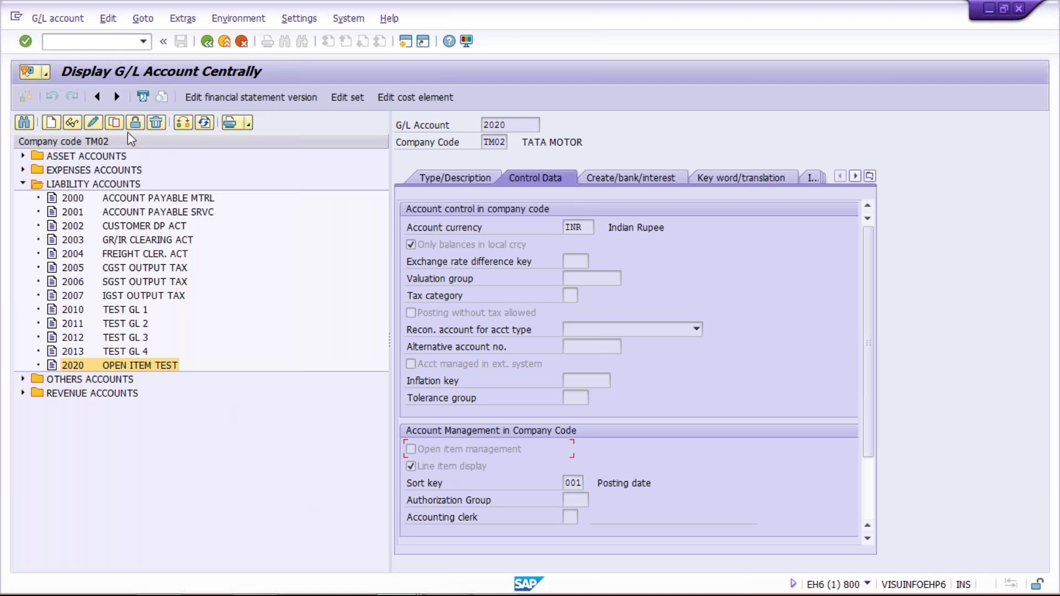
pyautogui.click(93, 124)
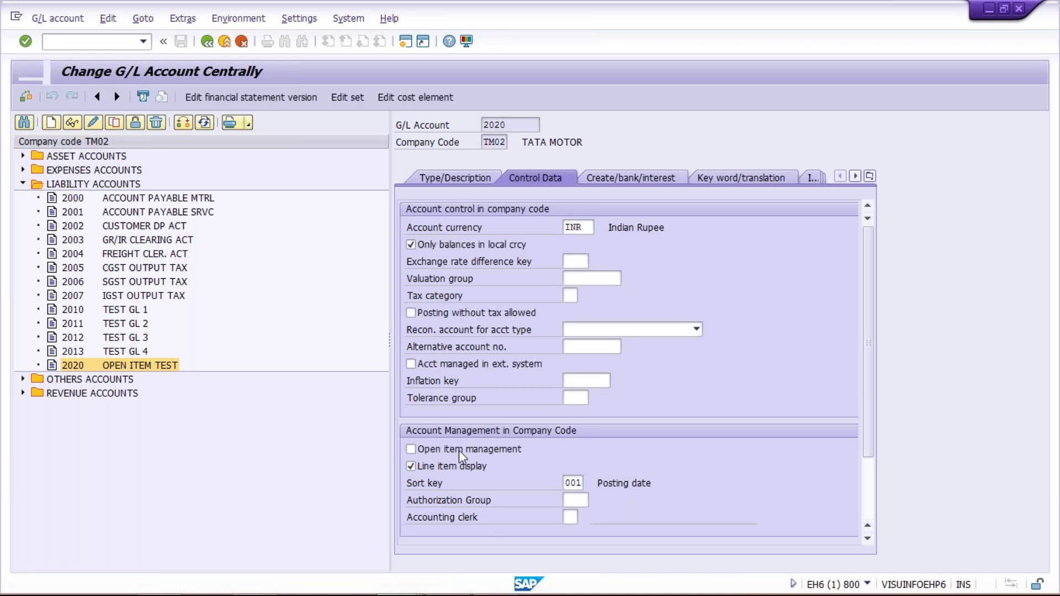
pyautogui.click(459, 450)
pyautogui.hotkey('ctrl', 's')
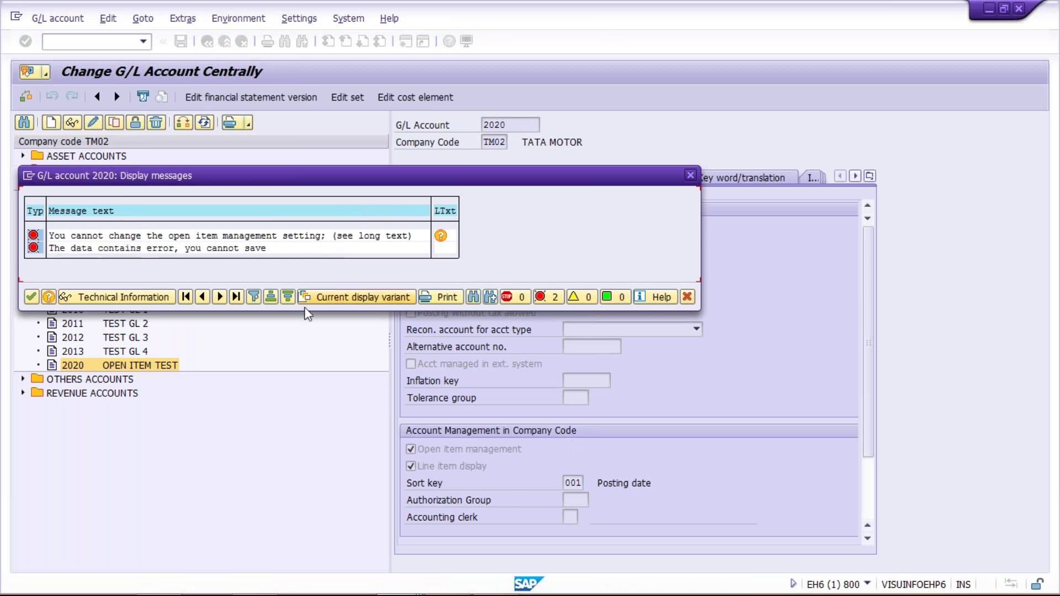
pyautogui.click(691, 175)
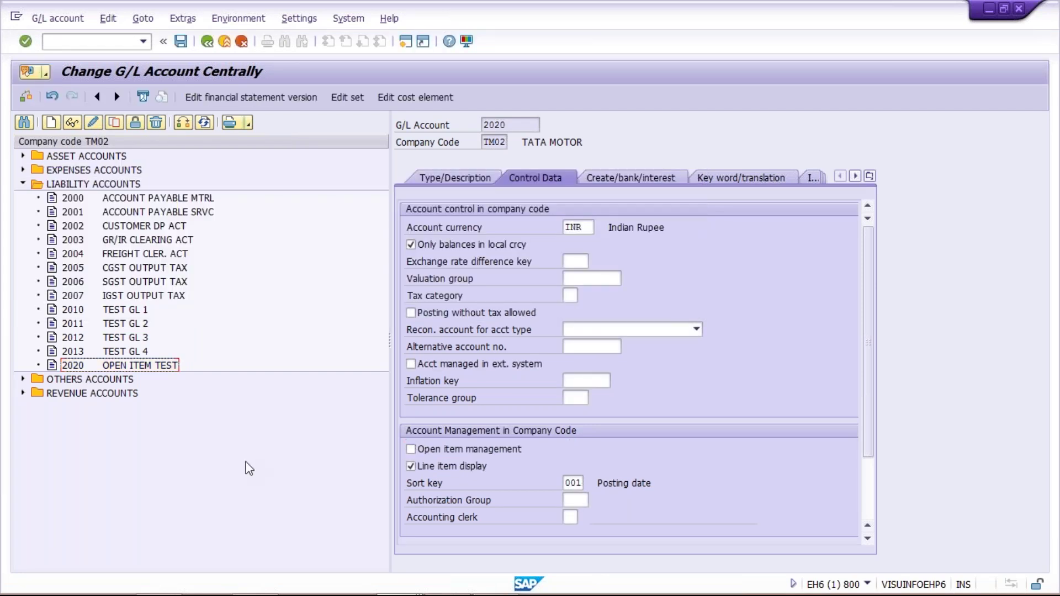
pyautogui.hotkey('ctrl', 's')
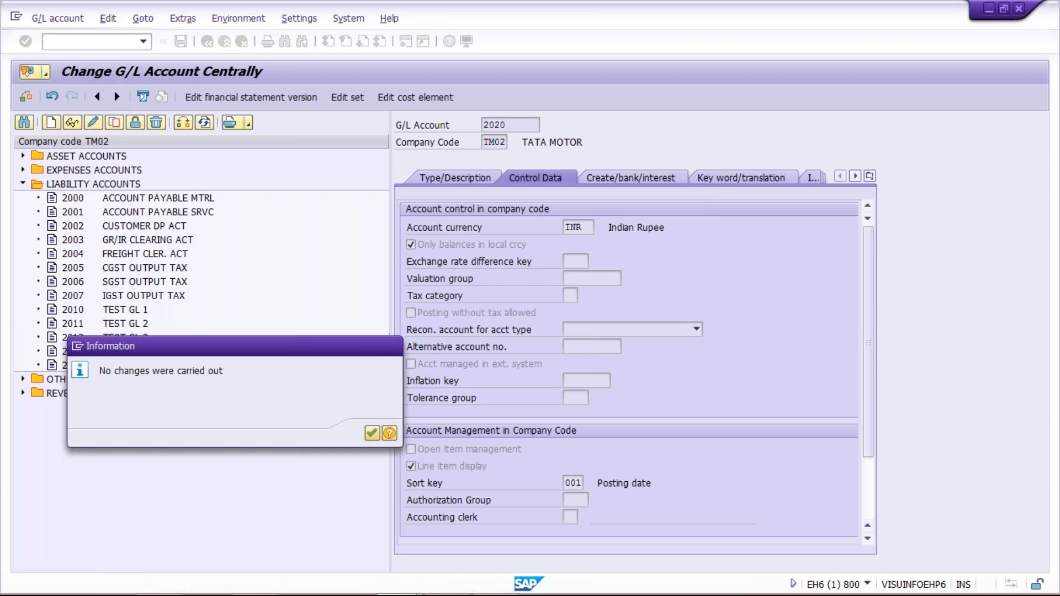
pyautogui.click(372, 434)
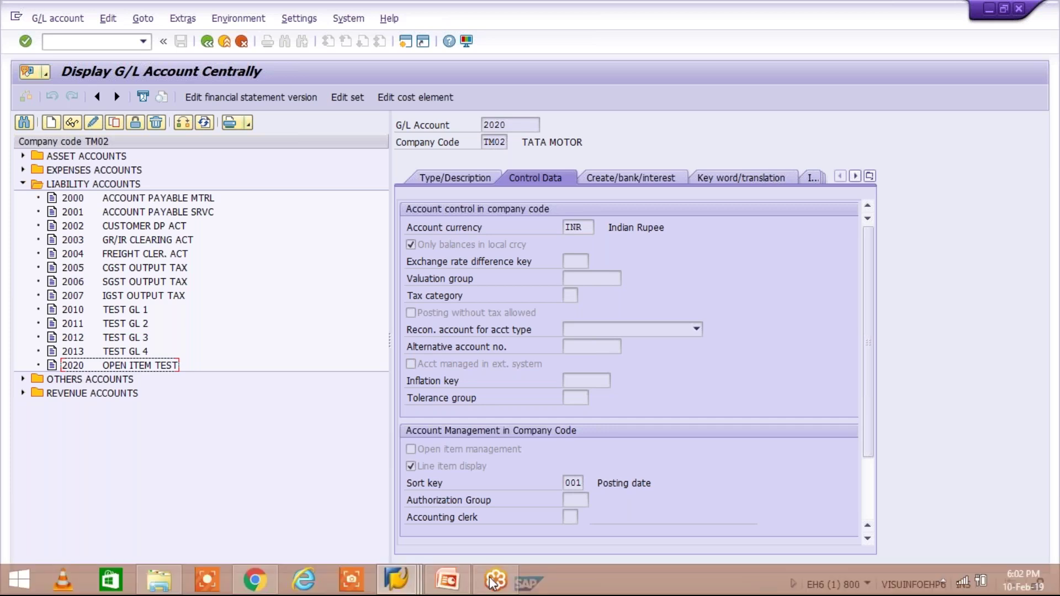
# - Create a new session from the G/L line item display and start transaction FAGL_ACTIVATE_OP in it
pyautogui.click(398, 577)
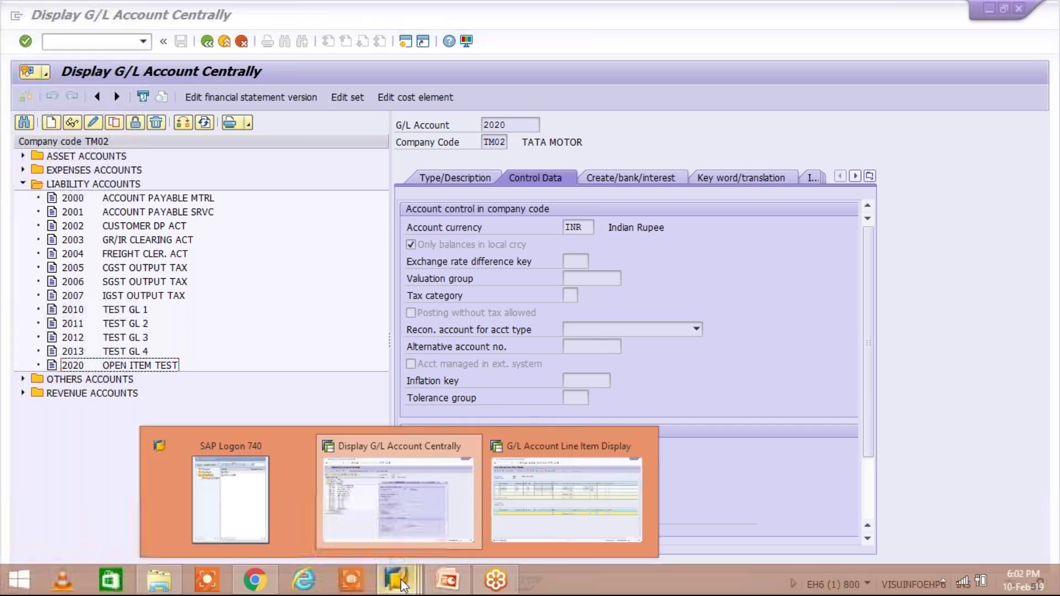
pyautogui.click(555, 504)
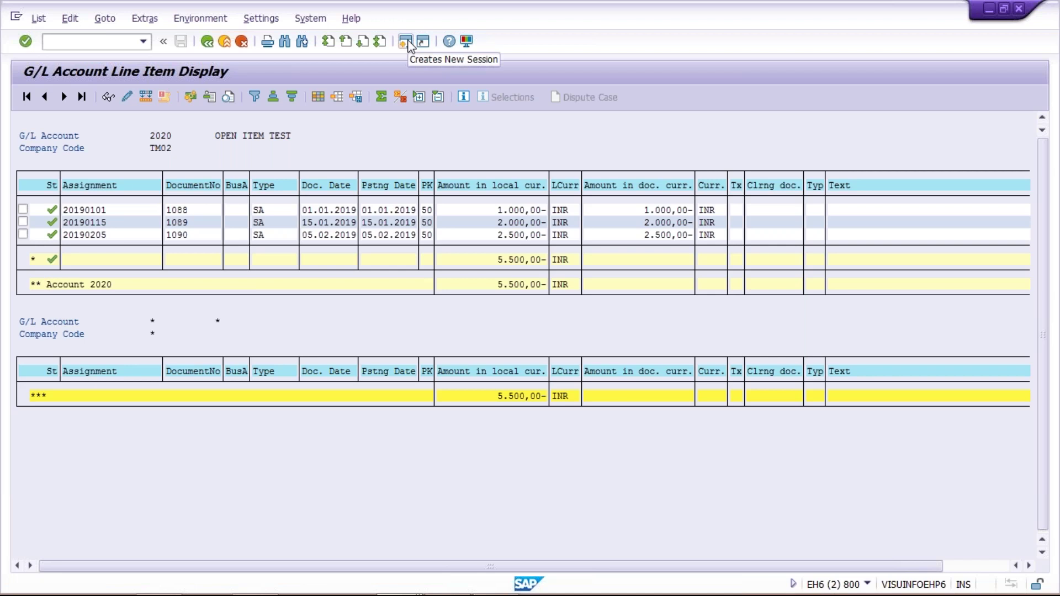
pyautogui.click(406, 42)
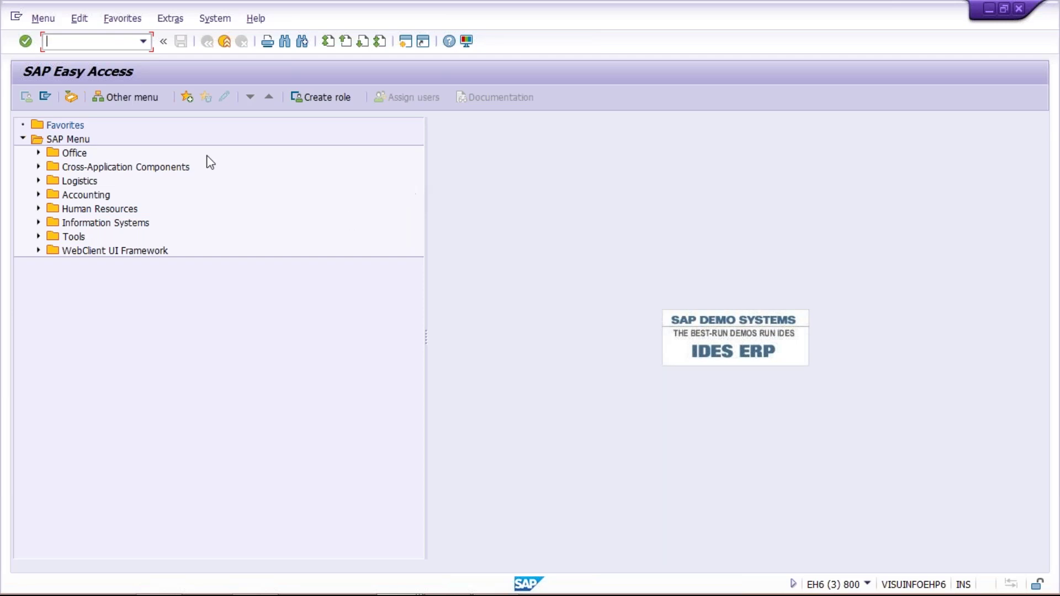
pyautogui.click(143, 46)
pyautogui.press('Return')
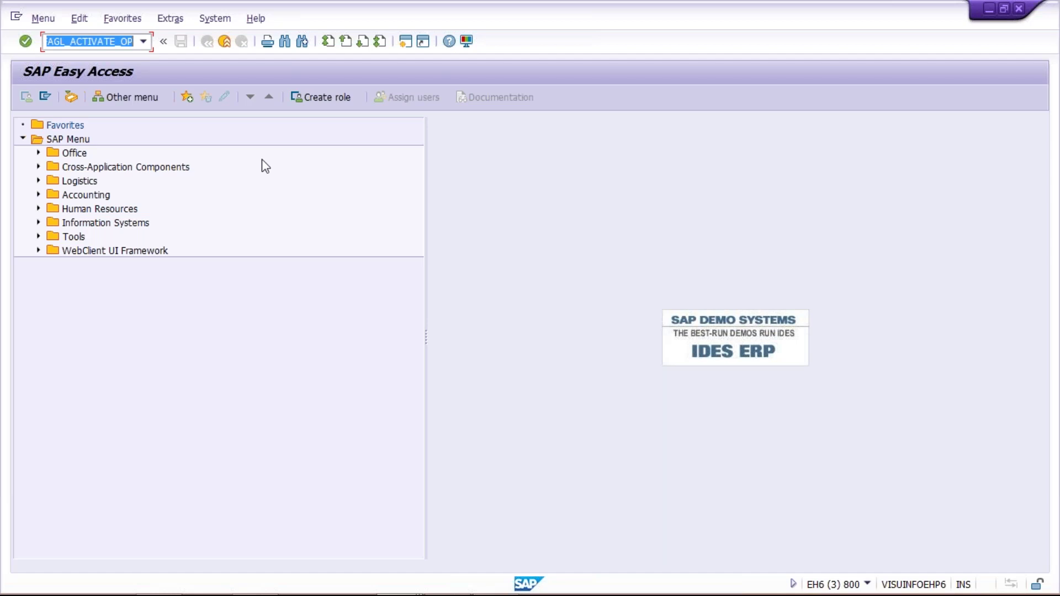
pyautogui.press('Home')
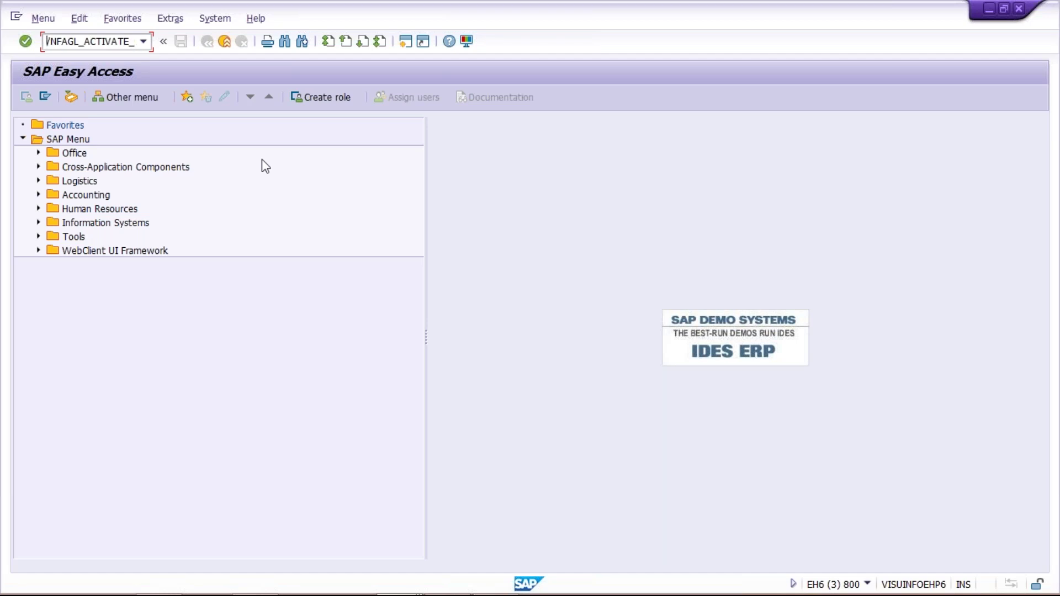
pyautogui.press('Delete')
pyautogui.press('Delete')
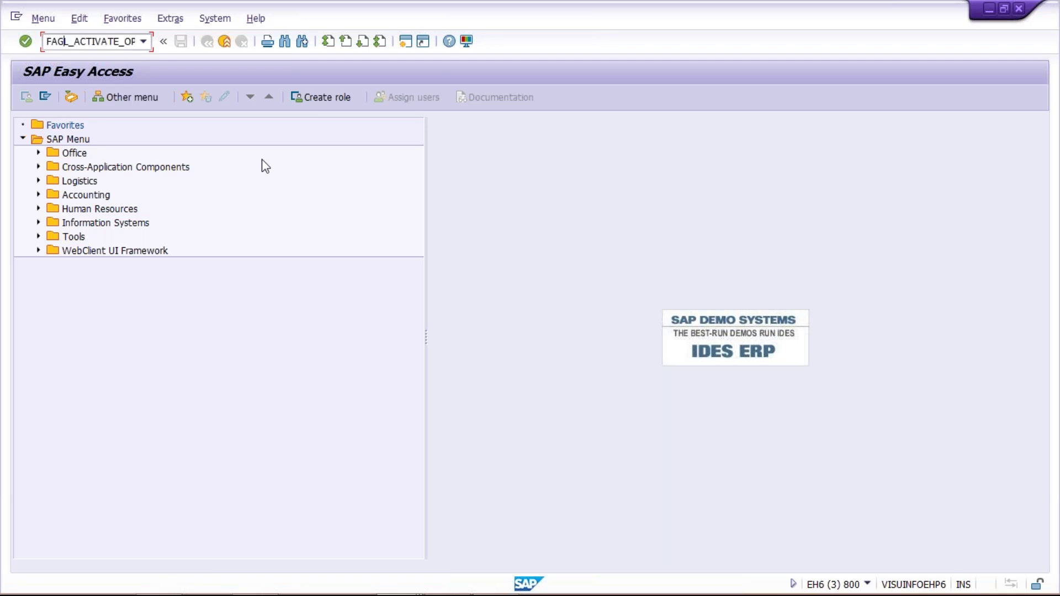
pyautogui.press('End')
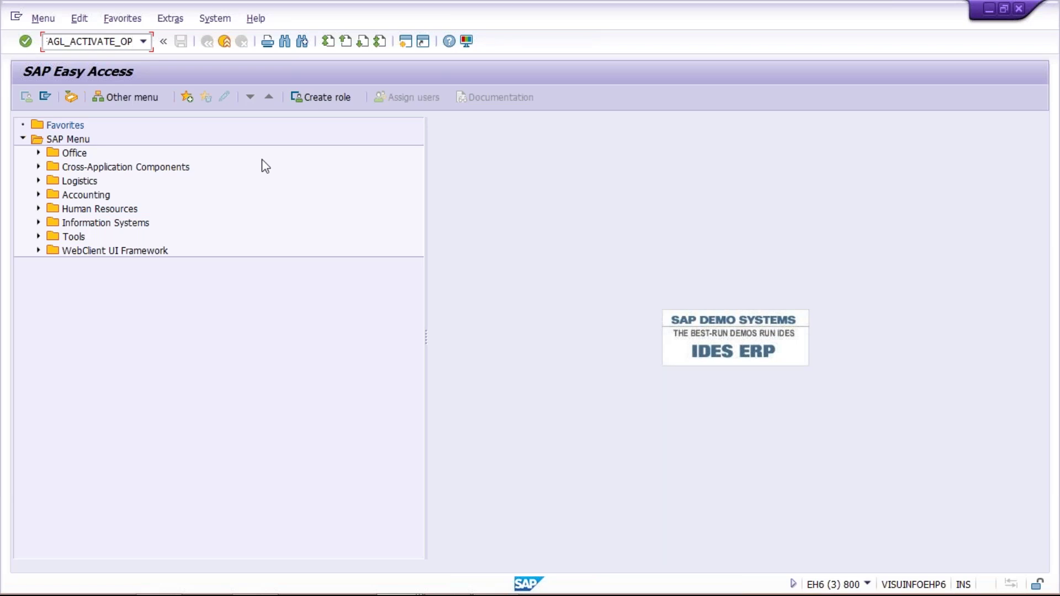
pyautogui.press('Return')
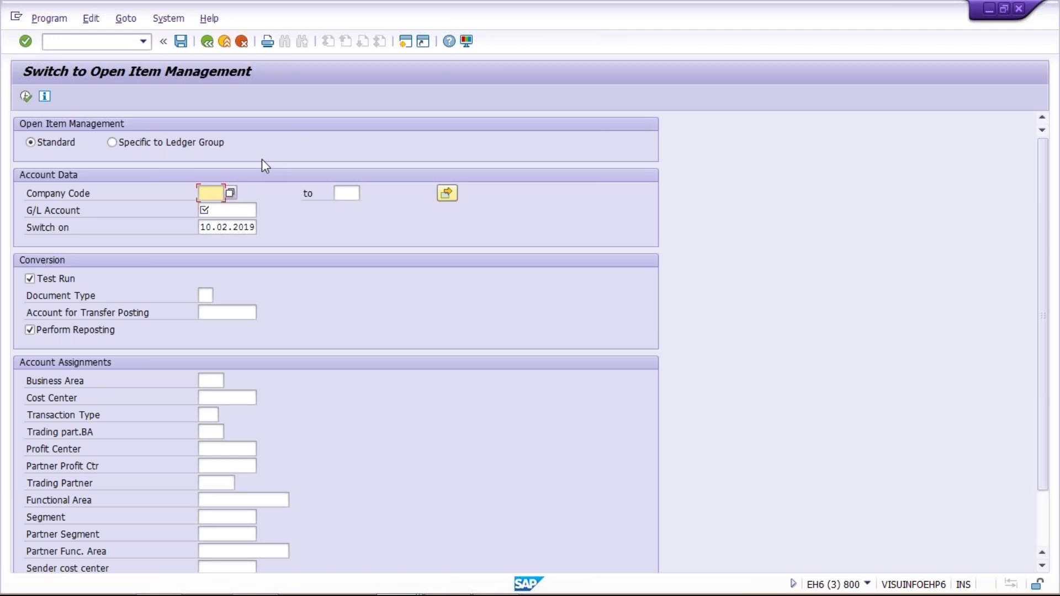
# - Enter company code TM02 and G/L account 2020 as the account data for the open item management switch
pyautogui.write('T')
pyautogui.press('Down')
pyautogui.press('Return')
pyautogui.click(214, 212)
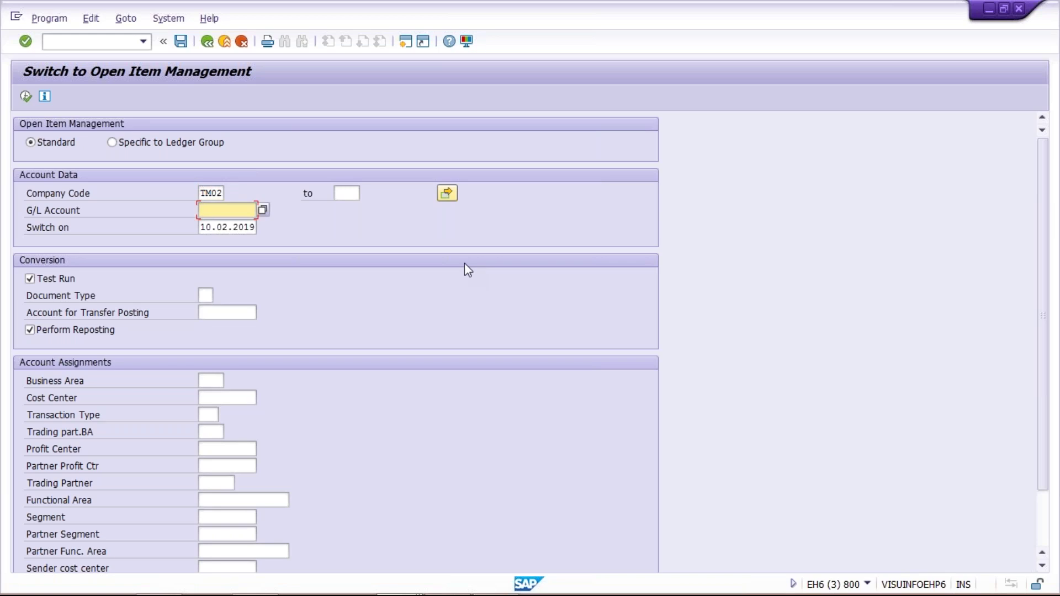
pyautogui.write('2020')
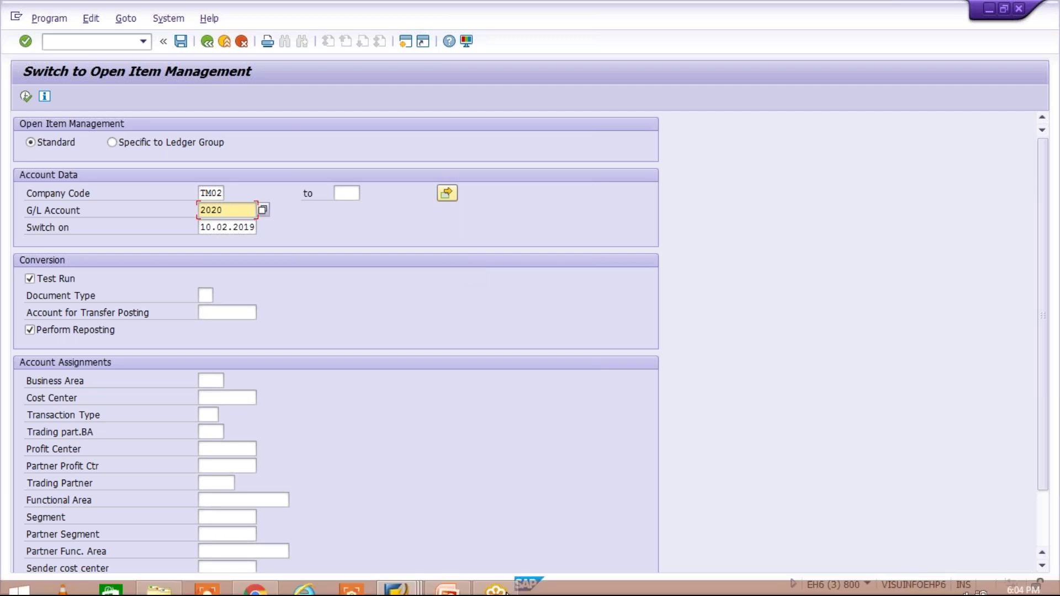
# - Switch to the G/L account line item display and examine the document and posting dates of account 2020's items
pyautogui.moveTo(399, 570)
pyautogui.click(400, 570)
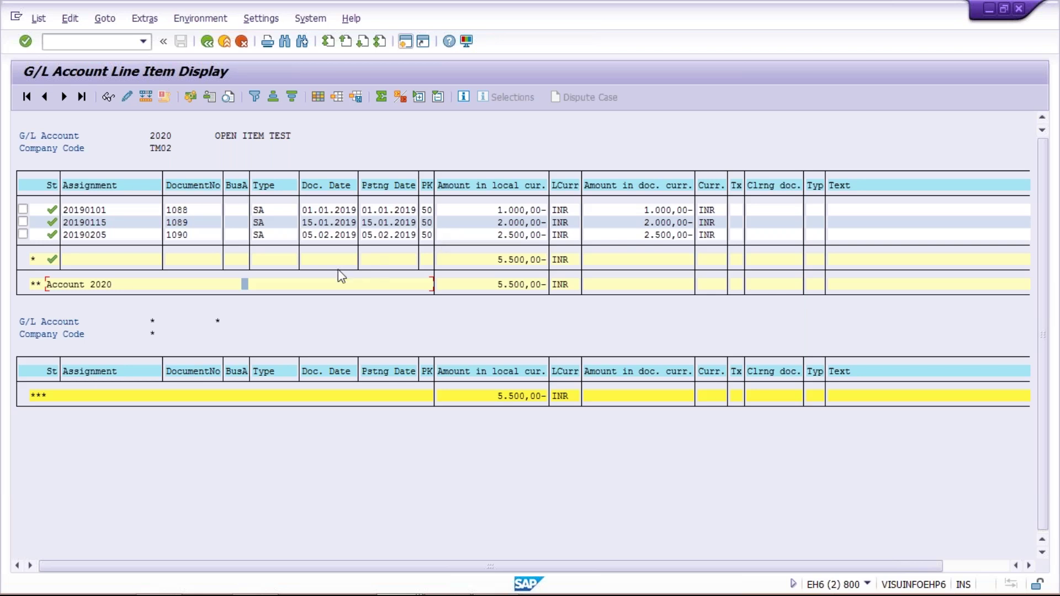
pyautogui.click(315, 211)
pyautogui.click(368, 210)
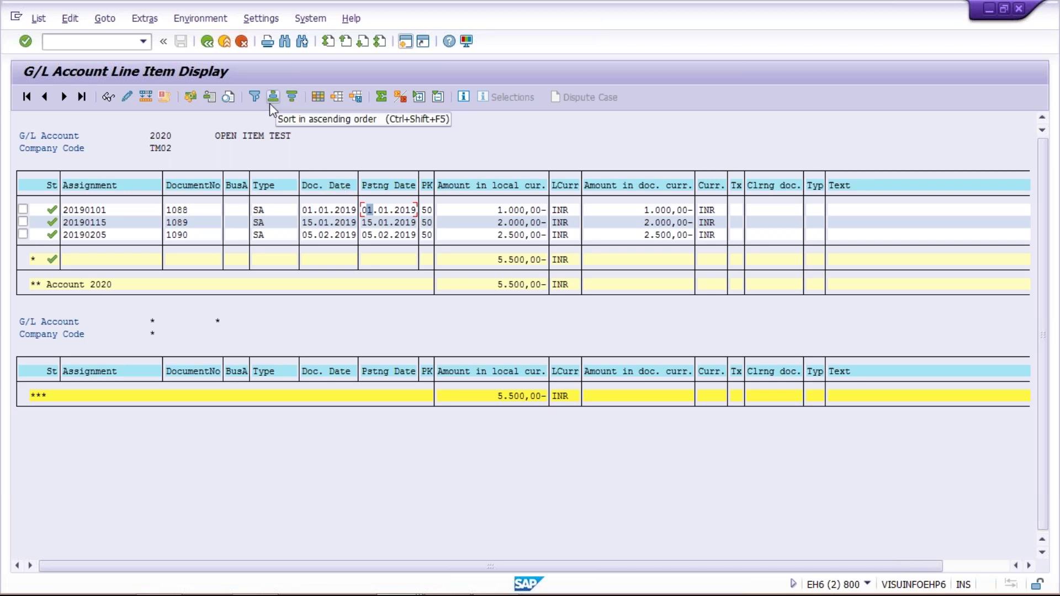
pyautogui.click(317, 186)
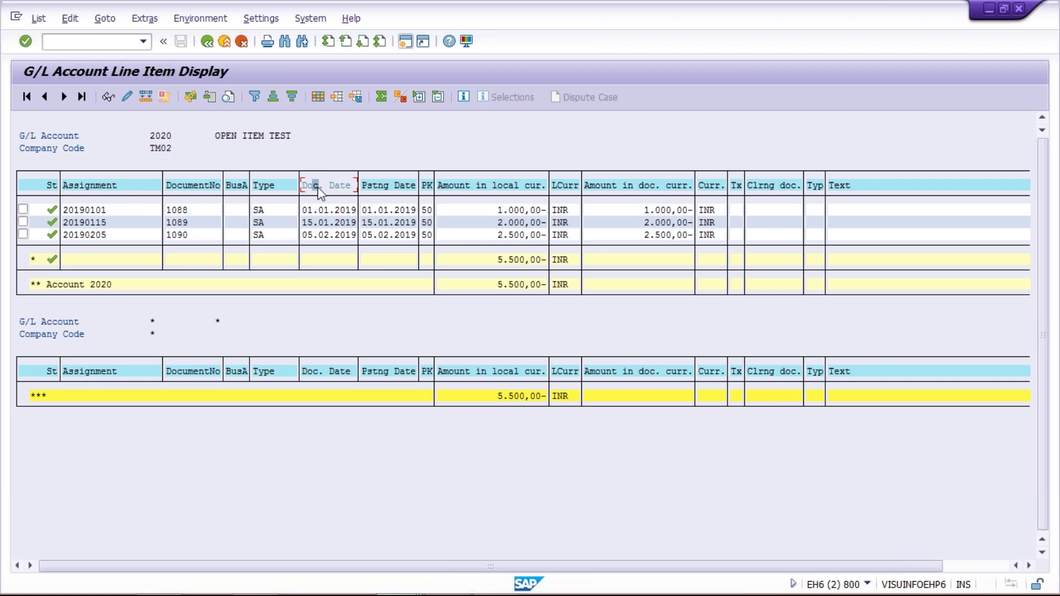
pyautogui.click(321, 210)
pyautogui.press('Left')
pyautogui.press('Left')
pyautogui.press('Left')
pyautogui.click(349, 212)
# - Return to the open item management switch, set the switch-on date to 31.12.2018, and execute the test run, leaving its log
pyautogui.hotkey('alt', 'Tab')
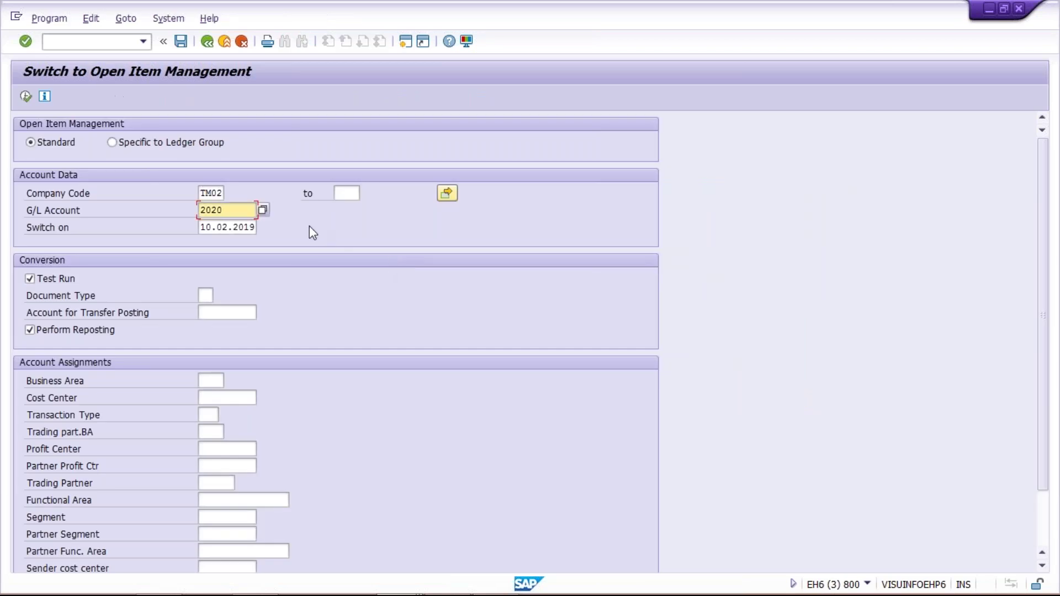
pyautogui.click(233, 227)
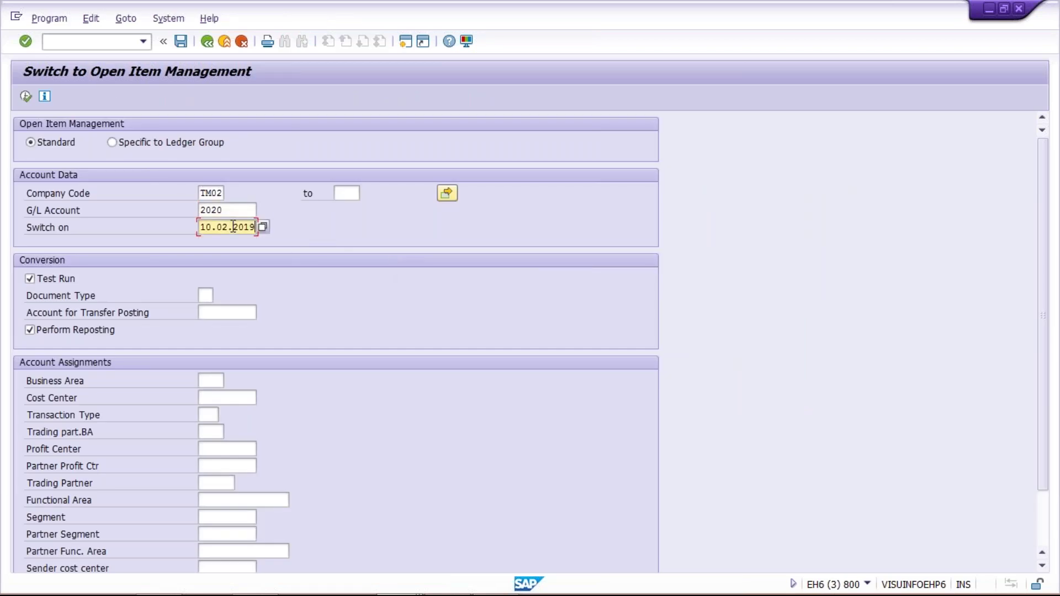
pyautogui.doubleClick(233, 227)
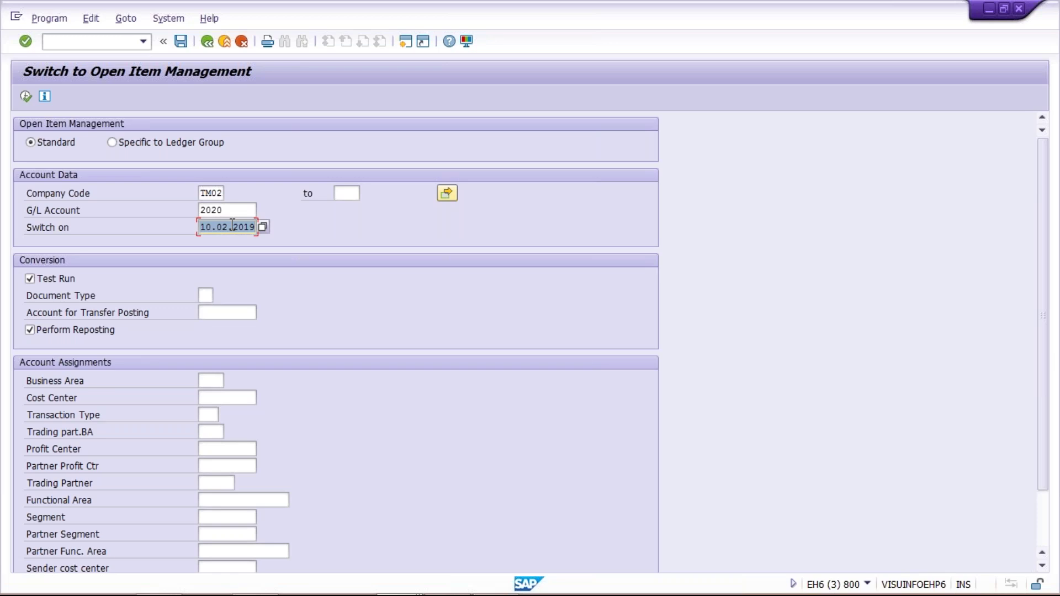
pyautogui.write('31')
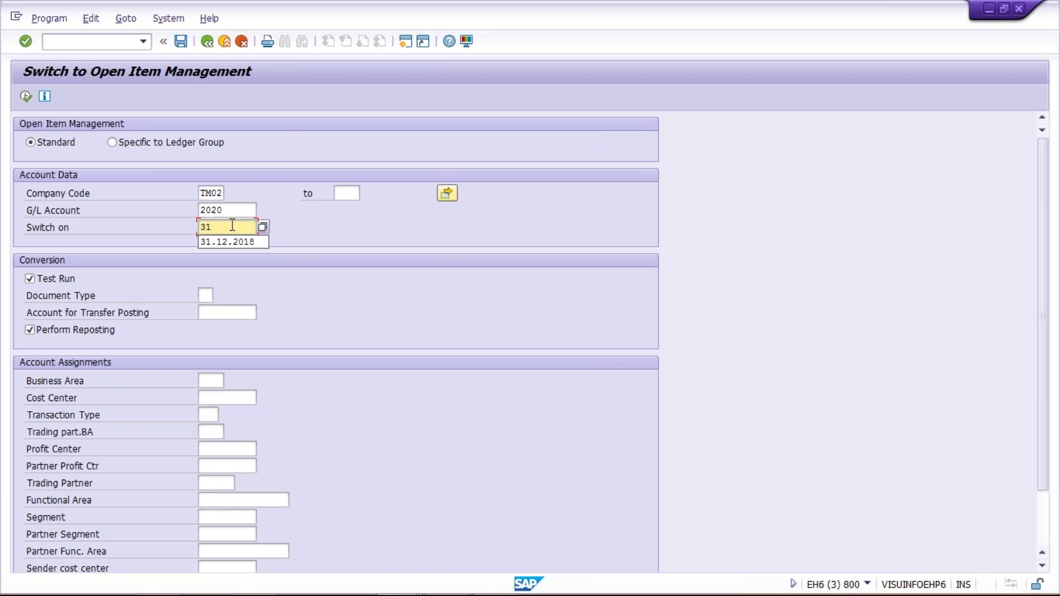
pyautogui.press('Down')
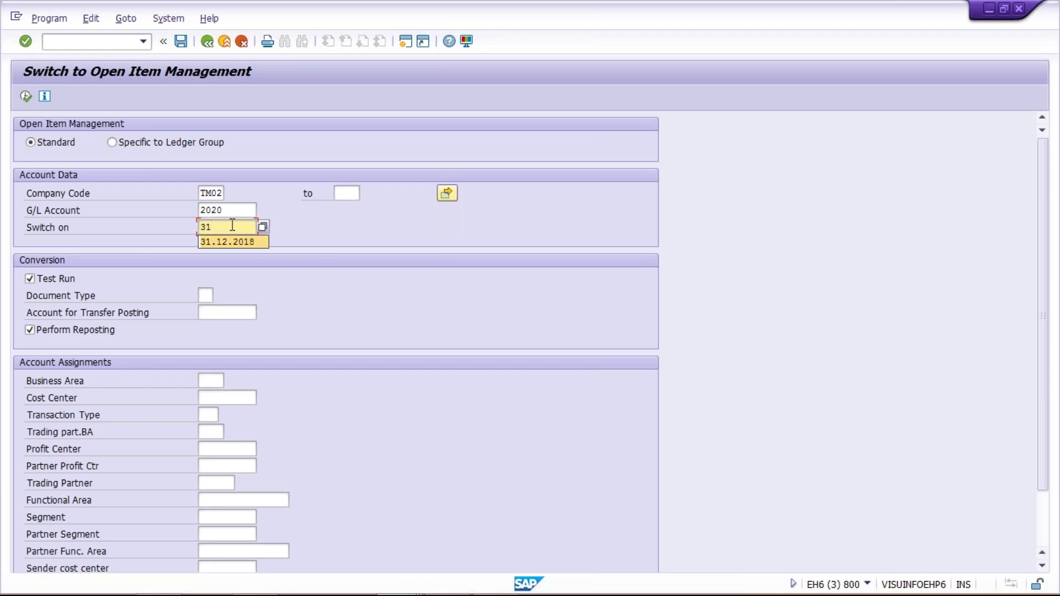
pyautogui.press('Return')
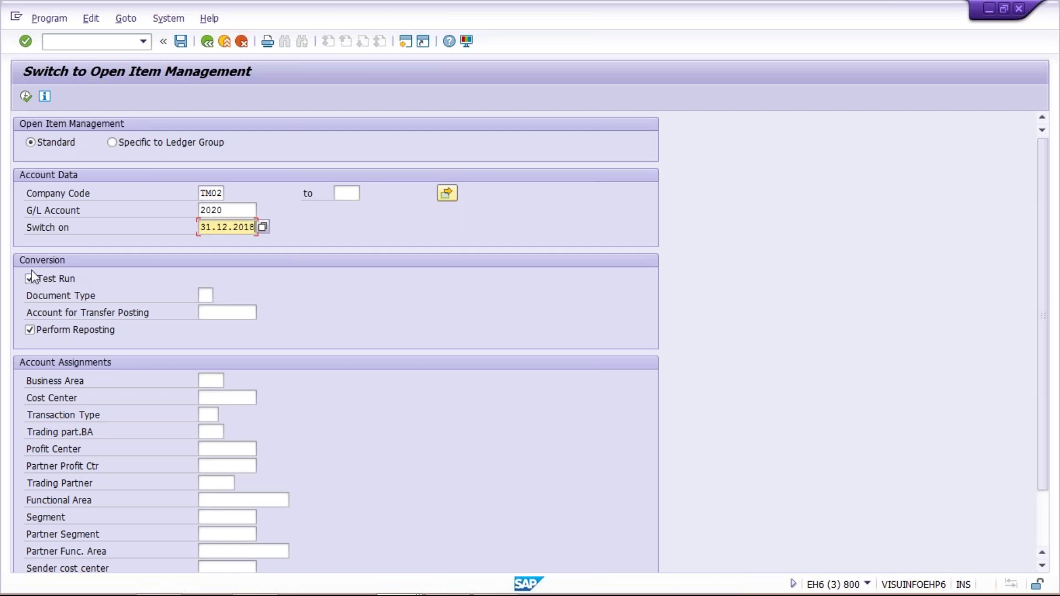
pyautogui.click(25, 97)
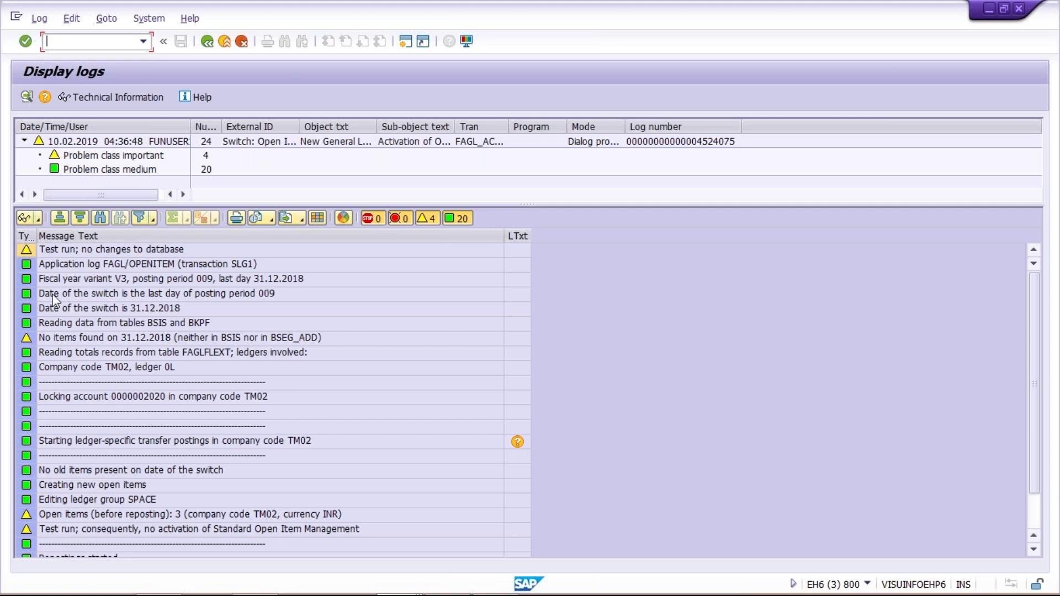
pyautogui.click(208, 41)
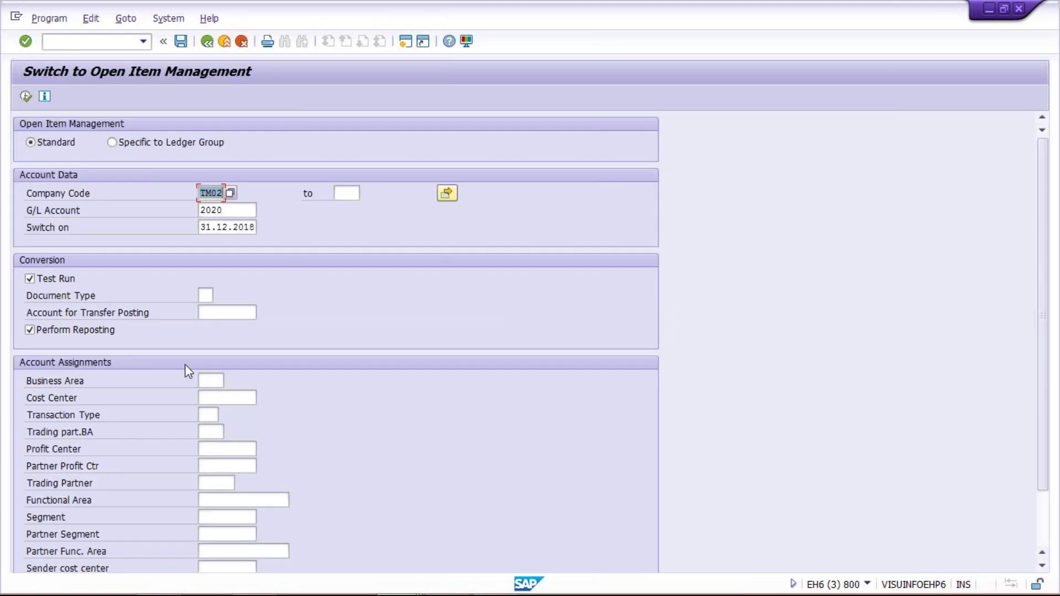
# - Turn off the test run and schedule the switch as a background job with output device LP01 and an immediate start
pyautogui.click(30, 278)
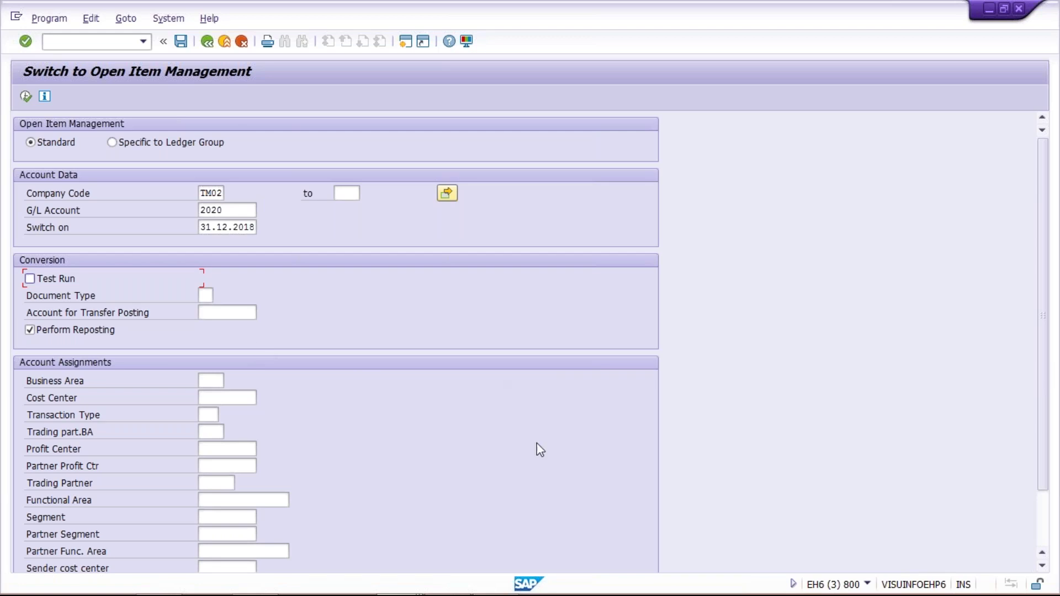
pyautogui.click(48, 18)
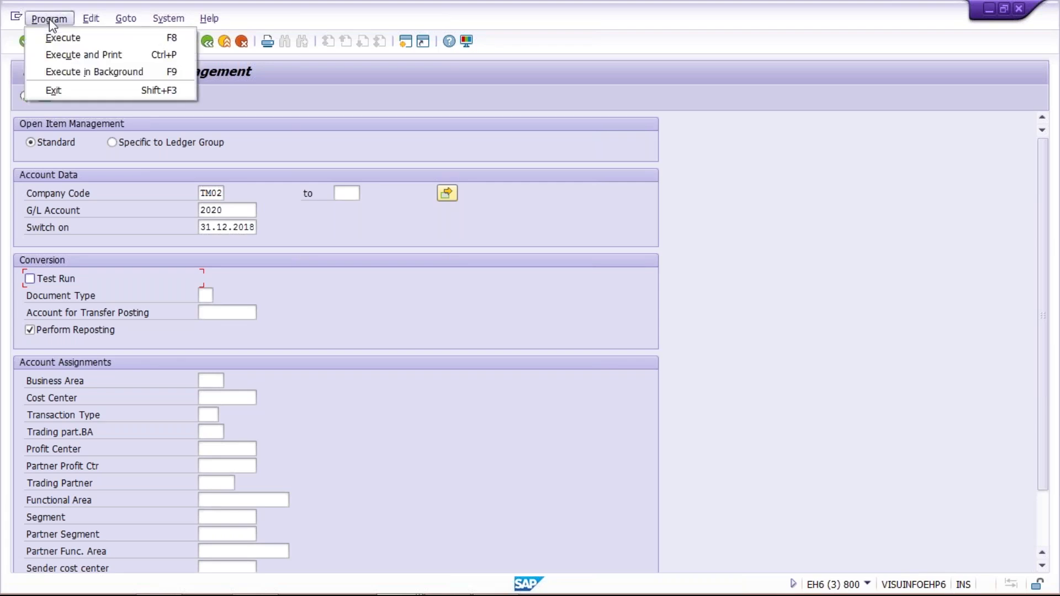
pyautogui.click(57, 75)
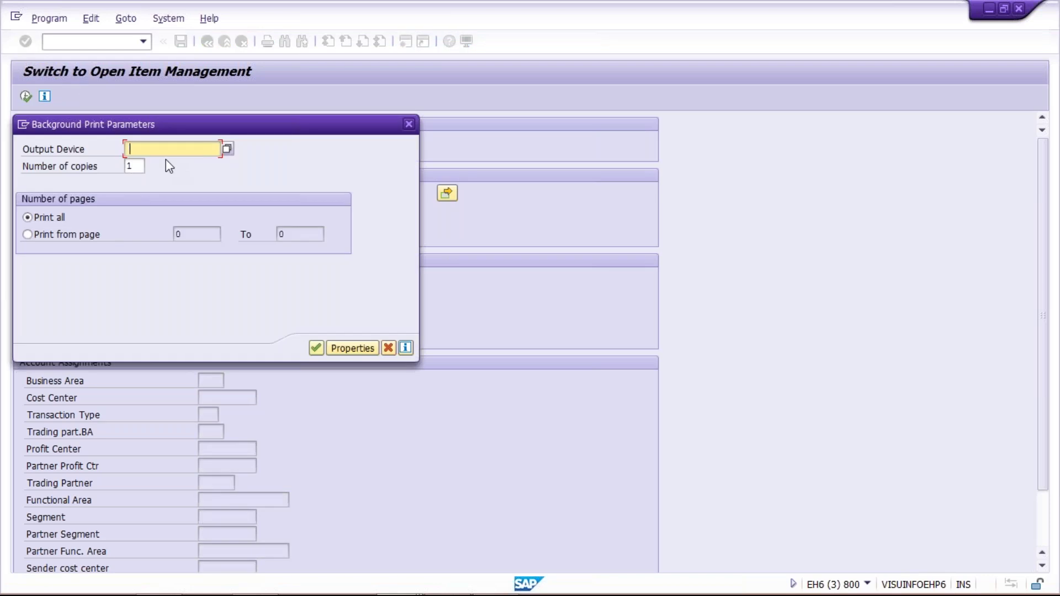
pyautogui.write('L')
pyautogui.click(158, 163)
pyautogui.press('Return')
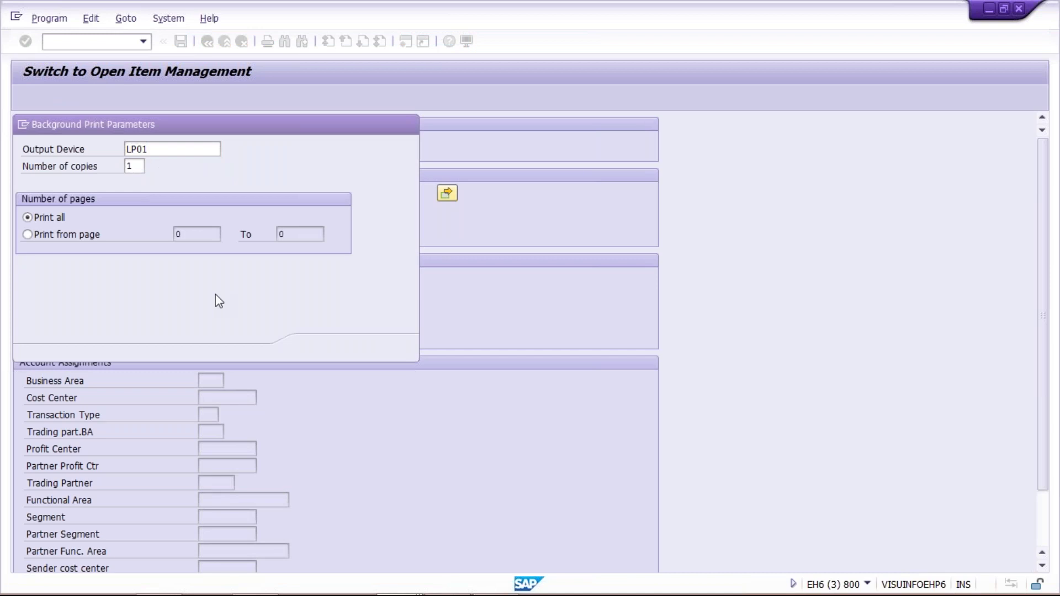
pyautogui.press('Return')
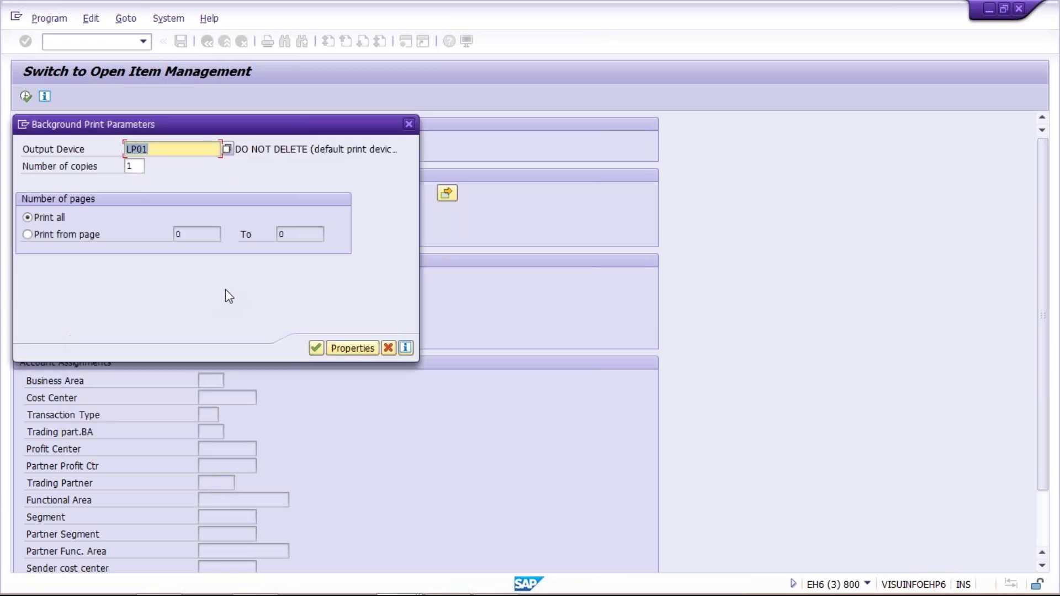
pyautogui.click(316, 348)
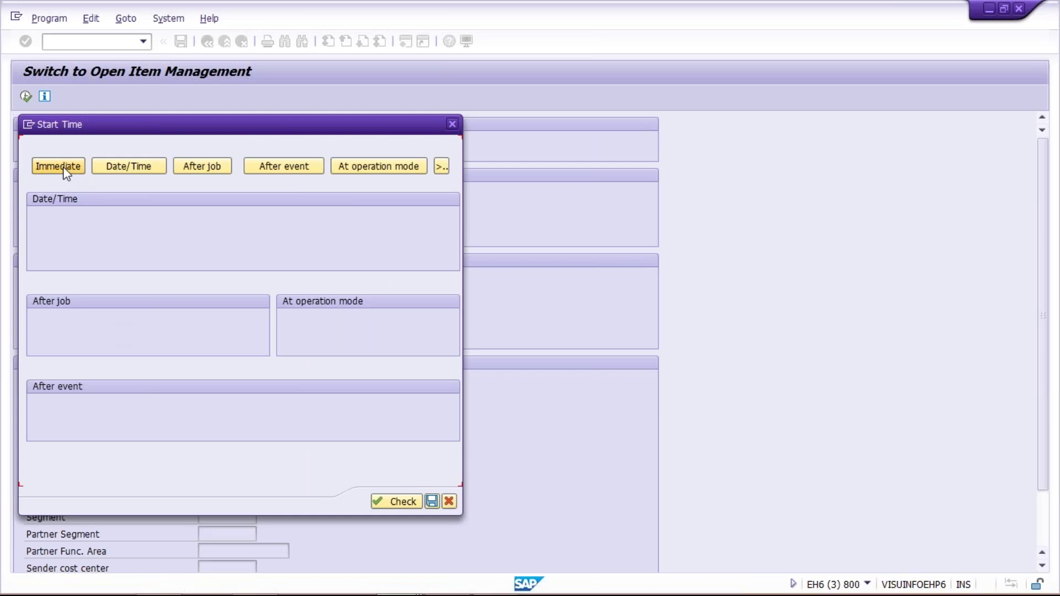
pyautogui.click(64, 169)
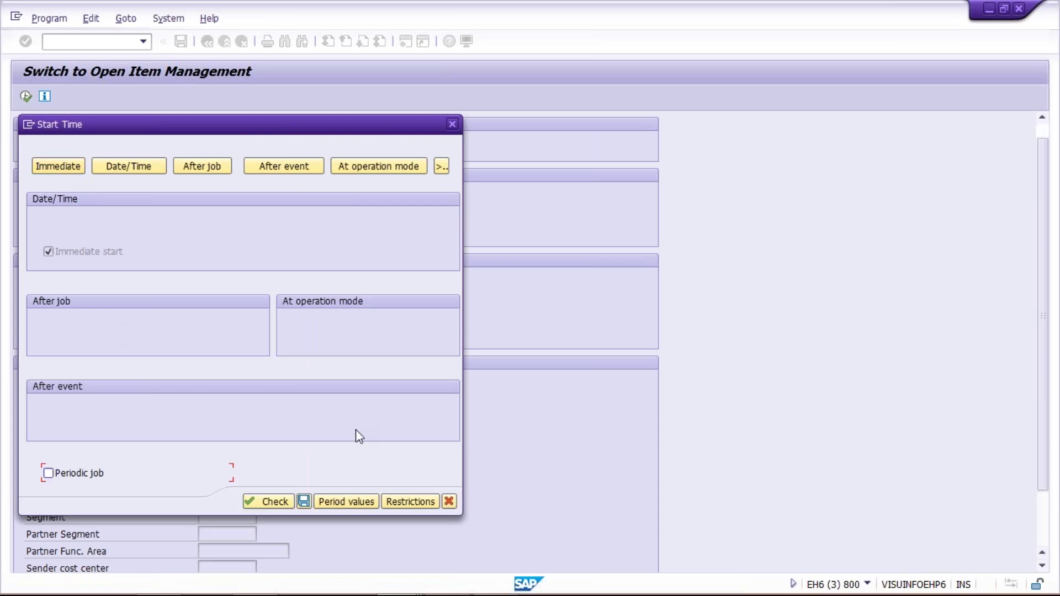
pyautogui.click(303, 501)
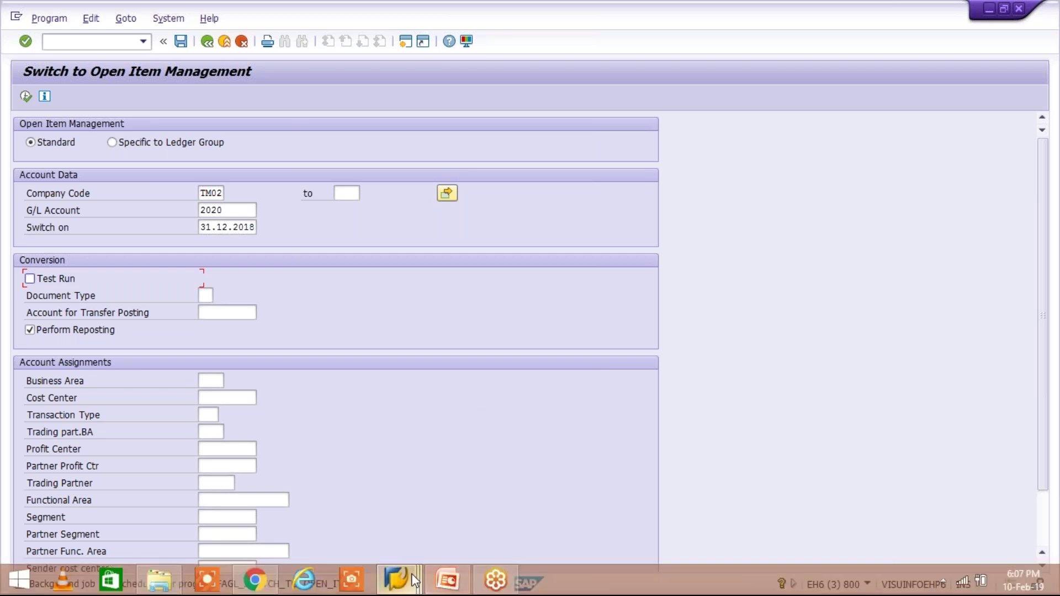
# - Switch to the line item display of G/L account 2020 and refresh the list to check the items' status
pyautogui.click(414, 580)
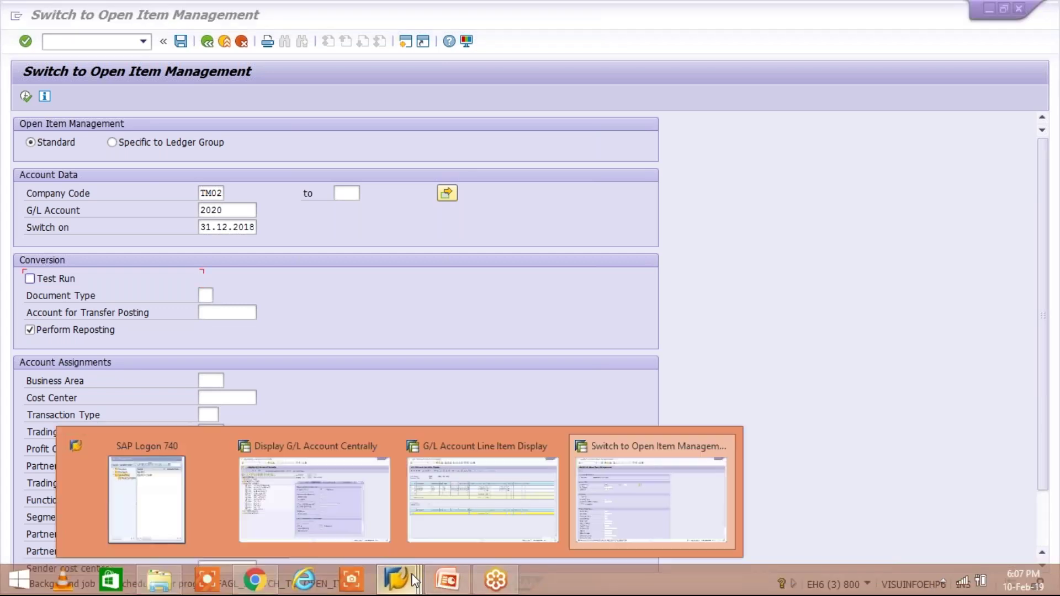
pyautogui.click(516, 508)
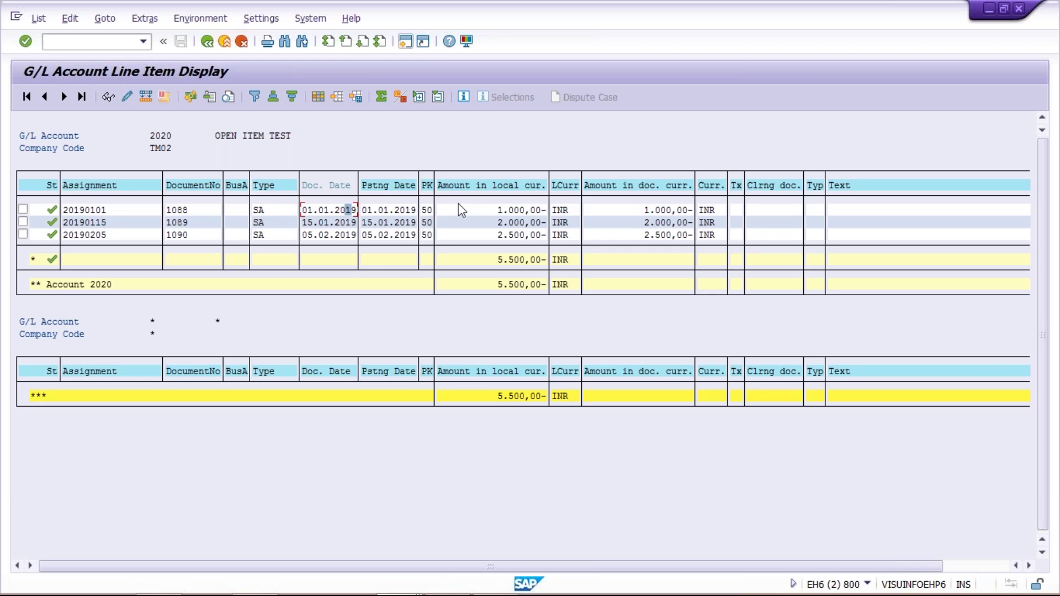
pyautogui.click(324, 186)
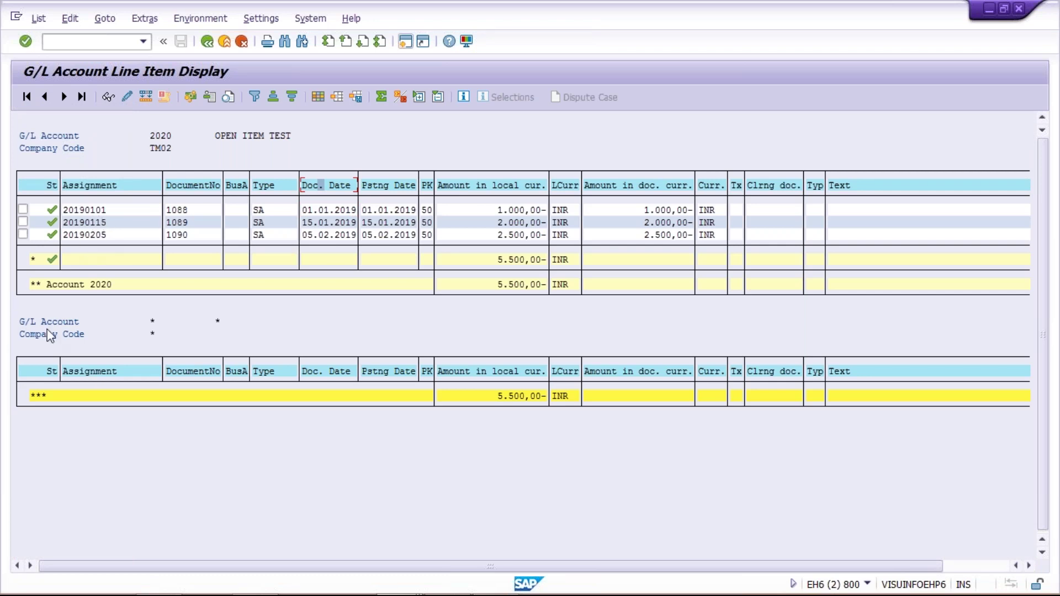
pyautogui.click(39, 21)
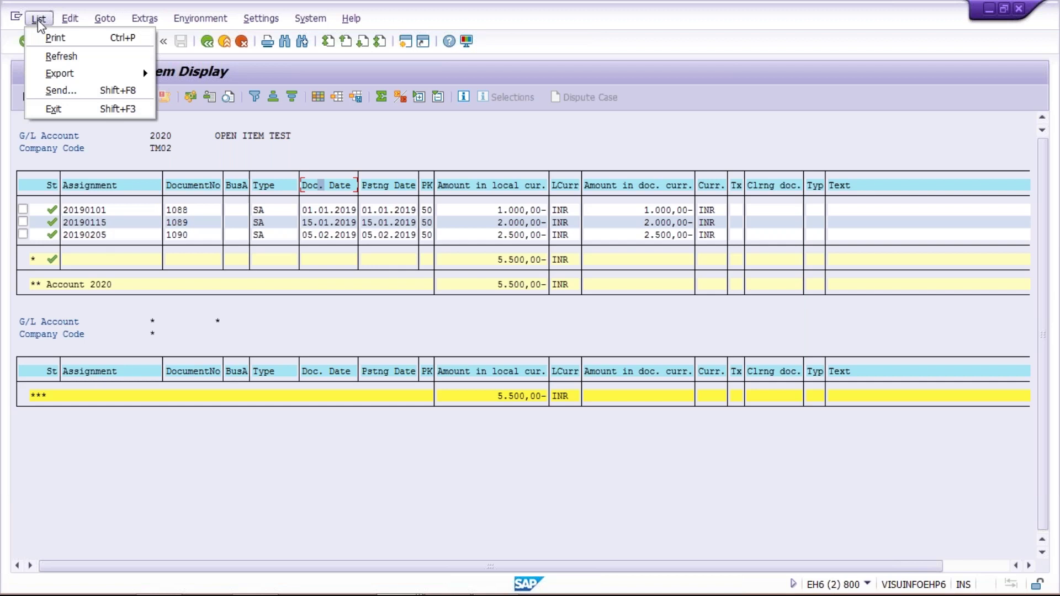
pyautogui.click(61, 57)
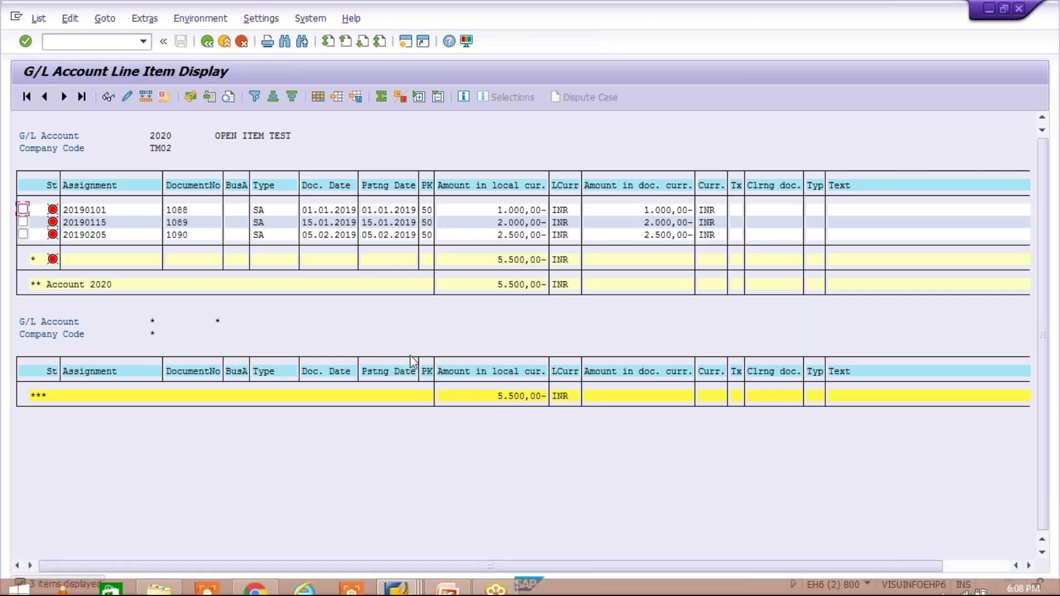
# - Switch to the central G/L account display, update the account tree, and redisplay account 2020 to check its open item management setting
pyautogui.click(415, 585)
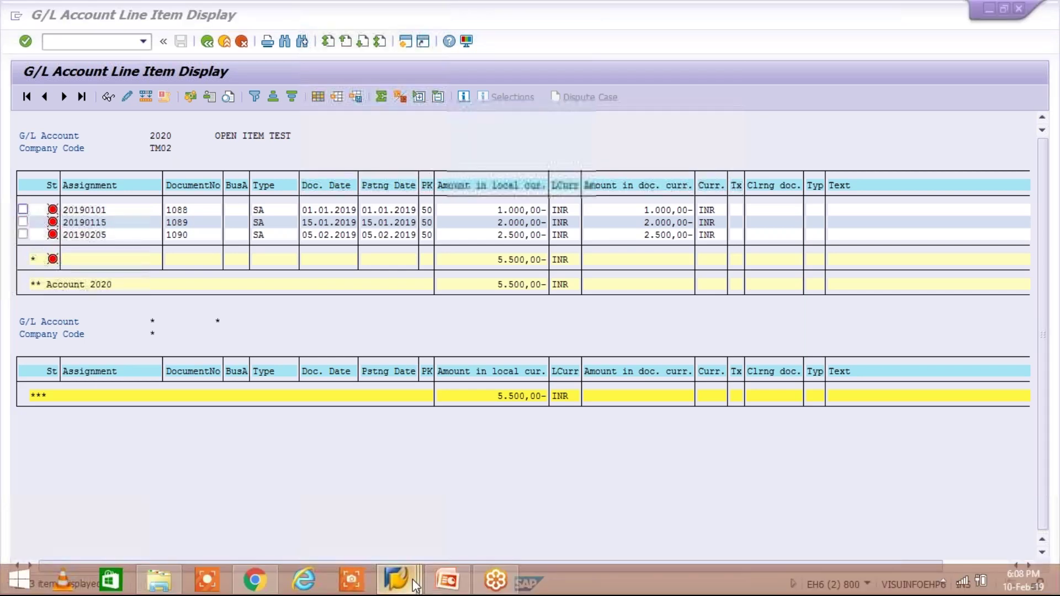
pyautogui.click(326, 508)
pyautogui.click(106, 365)
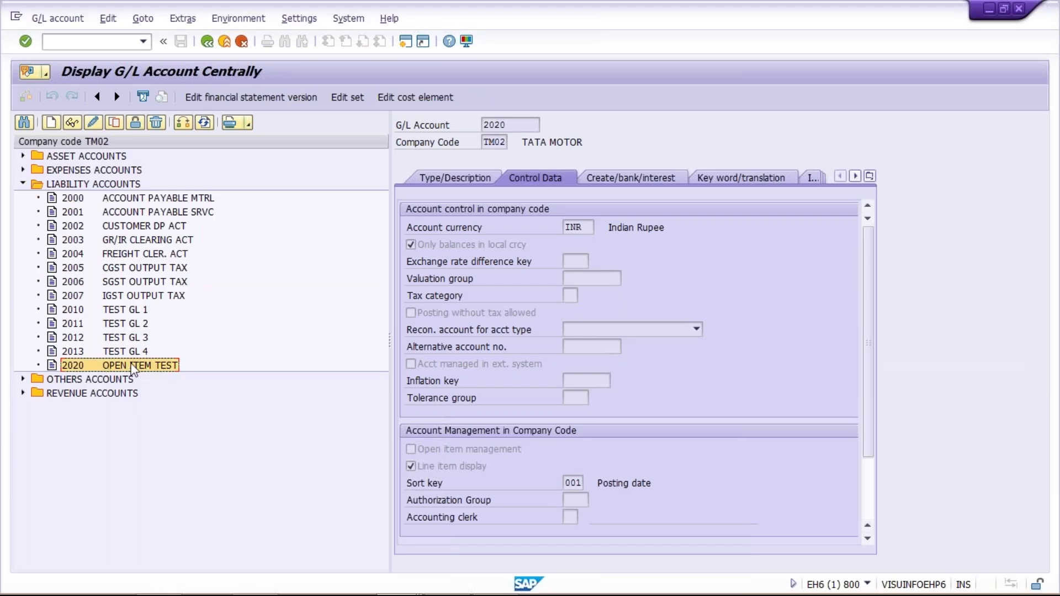
pyautogui.click(205, 124)
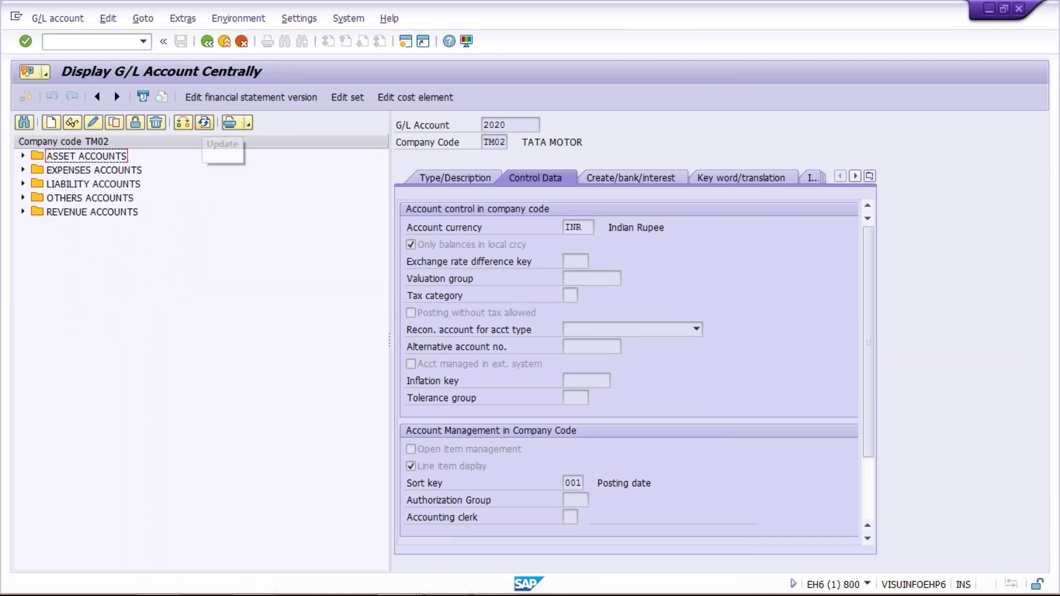
pyautogui.click(22, 198)
pyautogui.click(23, 184)
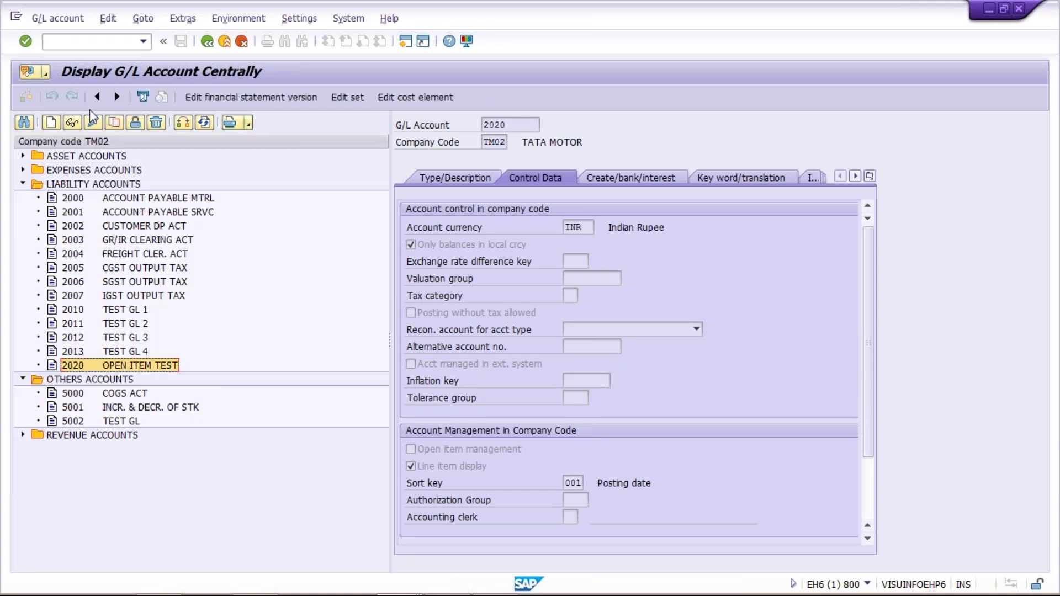
pyautogui.click(72, 124)
pyautogui.click(144, 42)
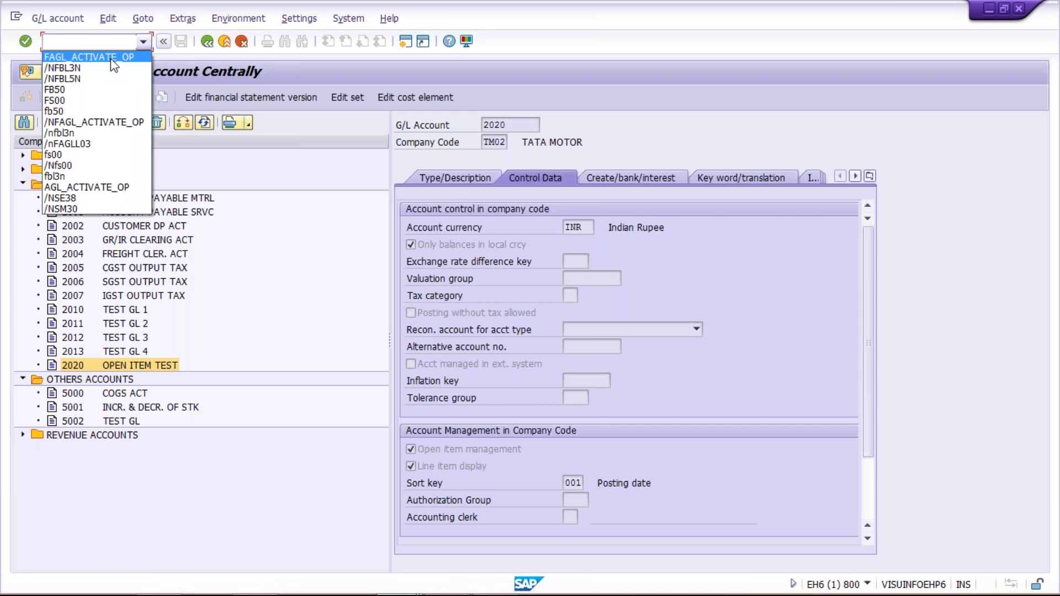
pyautogui.click(612, 118)
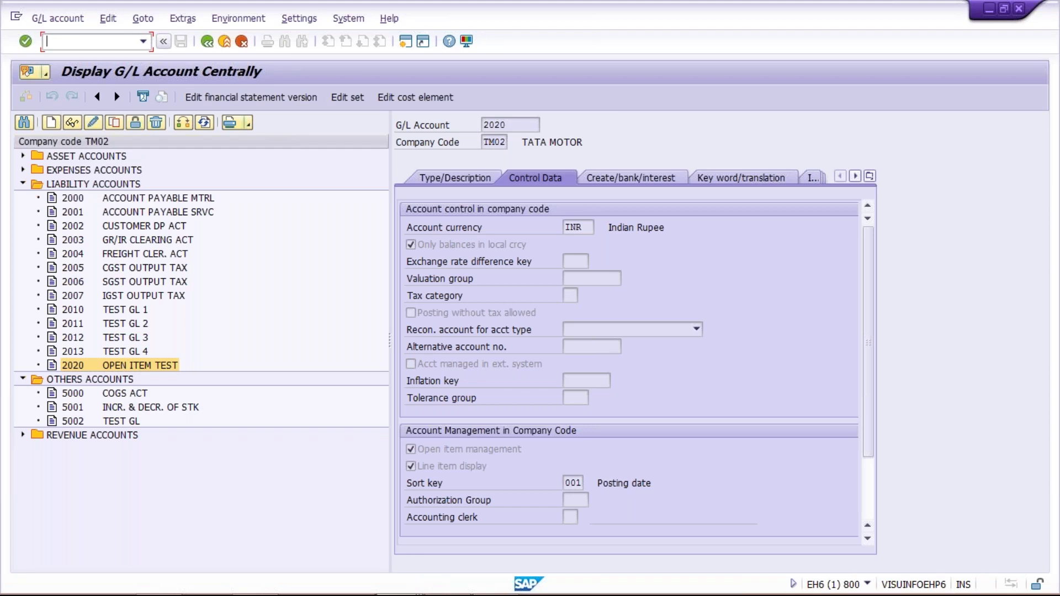
pyautogui.click(394, 579)
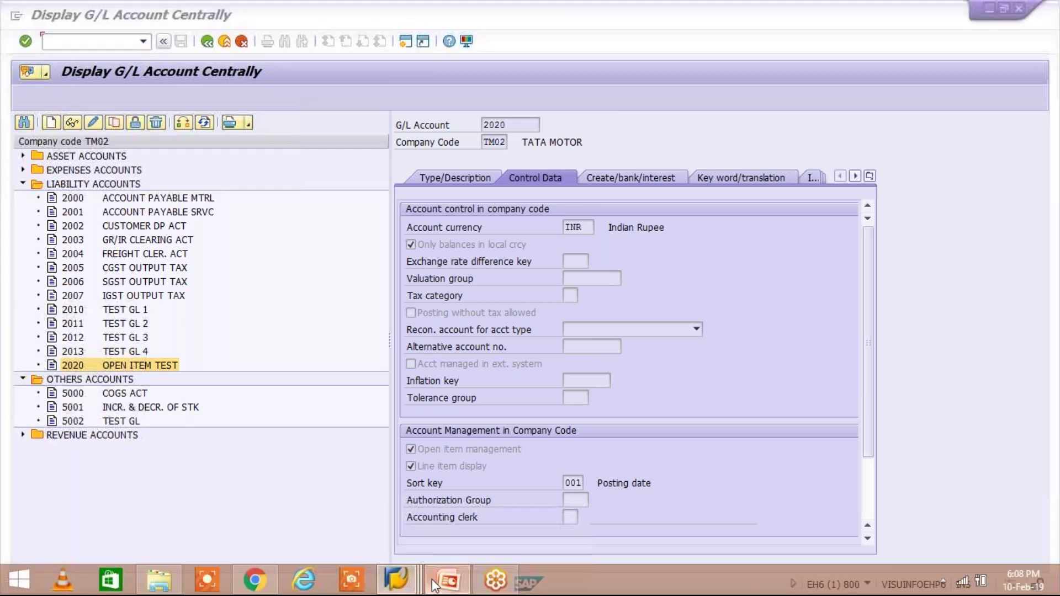